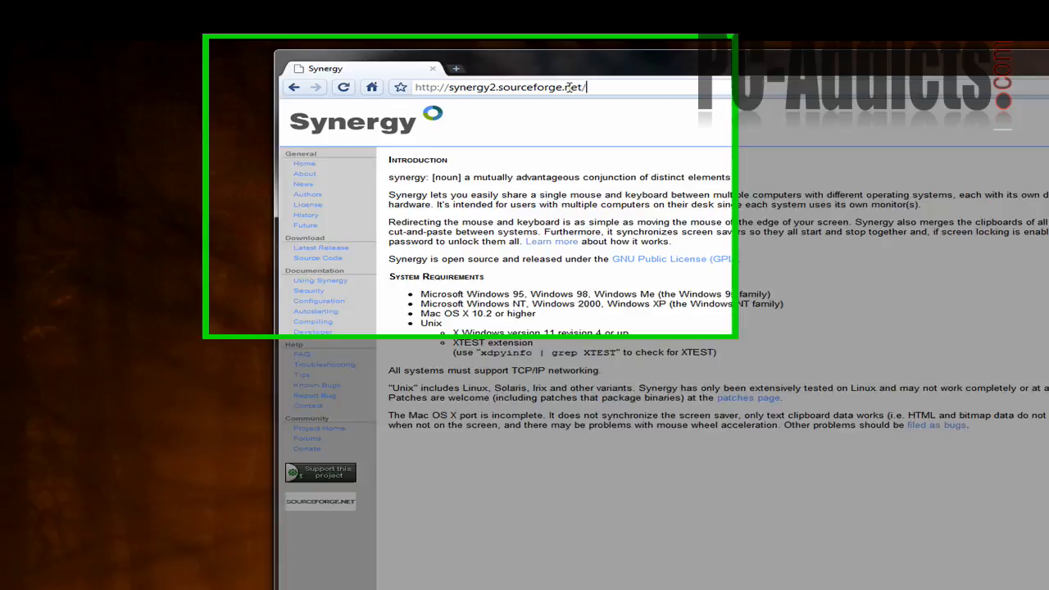
- View the latest Synergy release files on SourceForge, and close the browser
left_click_drag(529, 85, 423, 85)
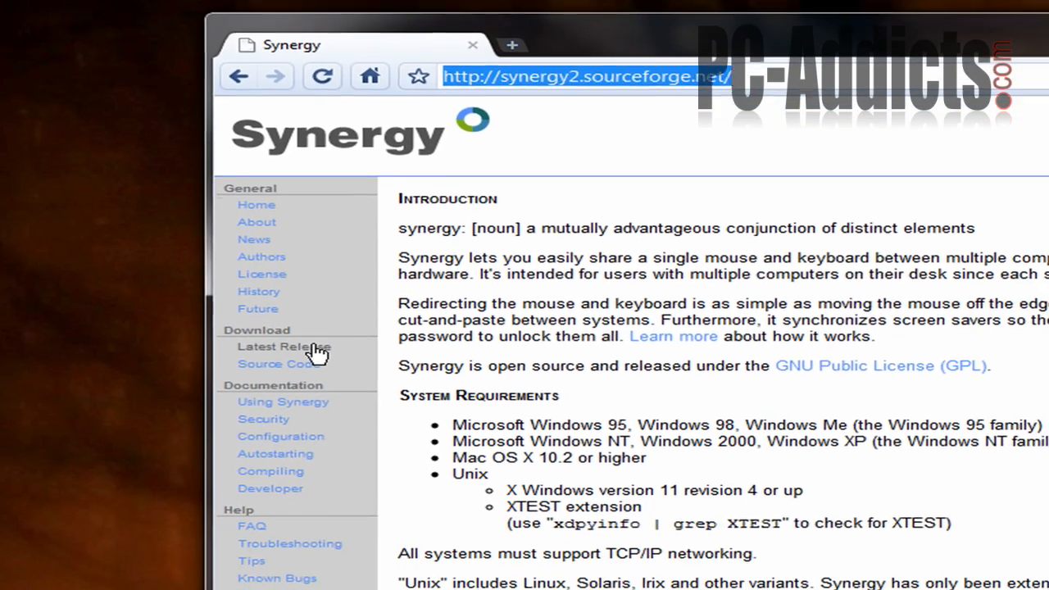
left_click(261, 422)
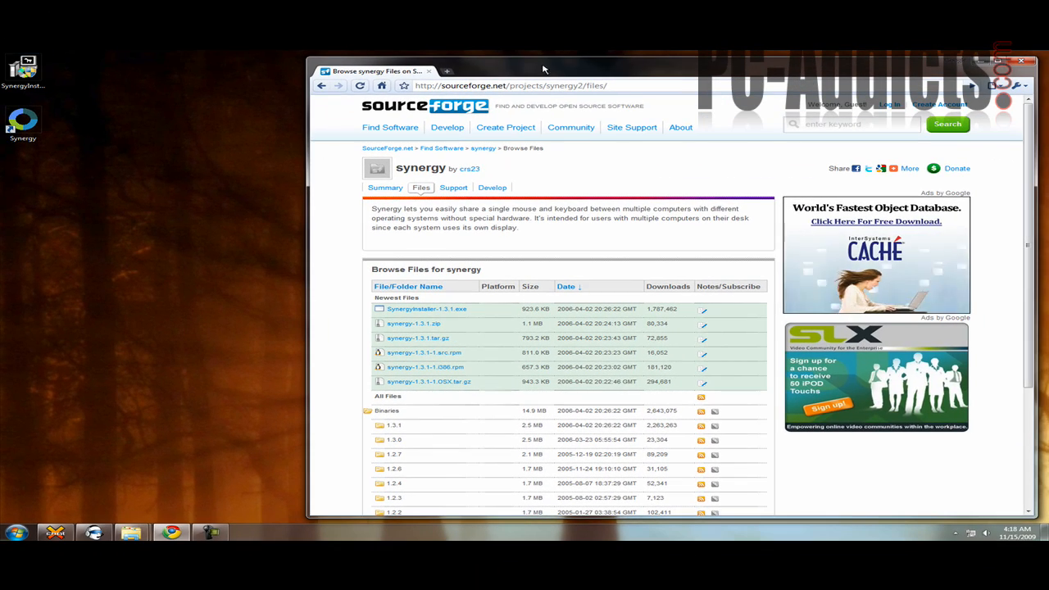
left_click(1020, 62)
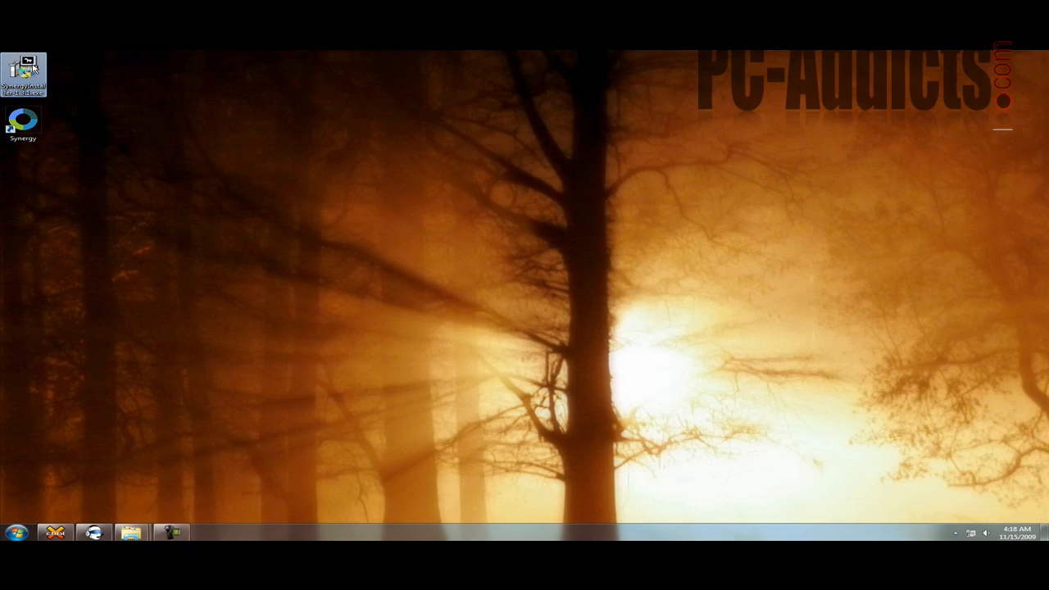
- Run the Synergy 1.3.1 installer up to its optional components, and exit the setup without installing
double_click(35, 68)
left_click(974, 309)
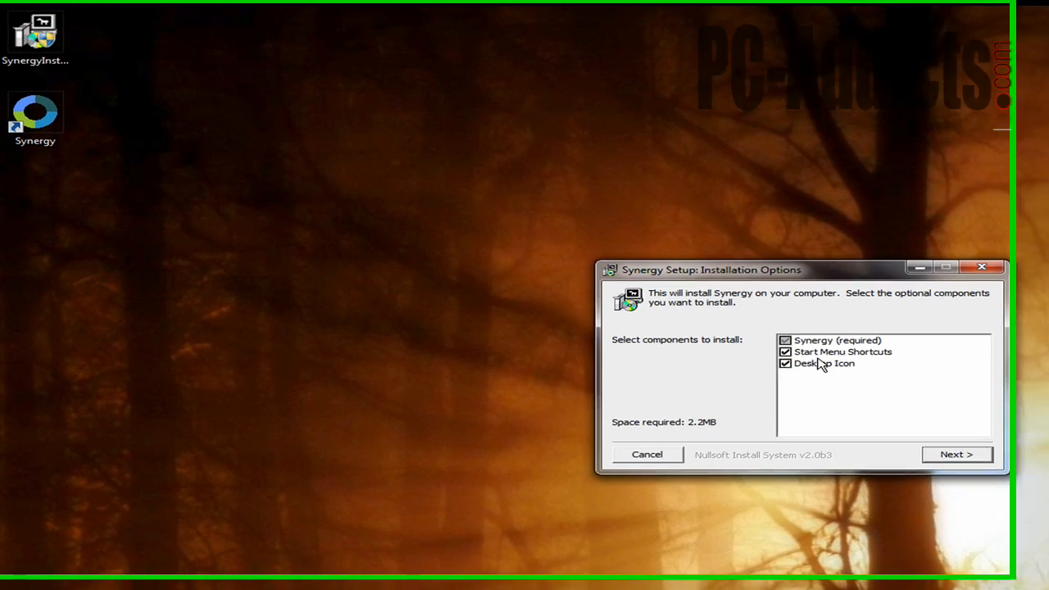
left_click(823, 353)
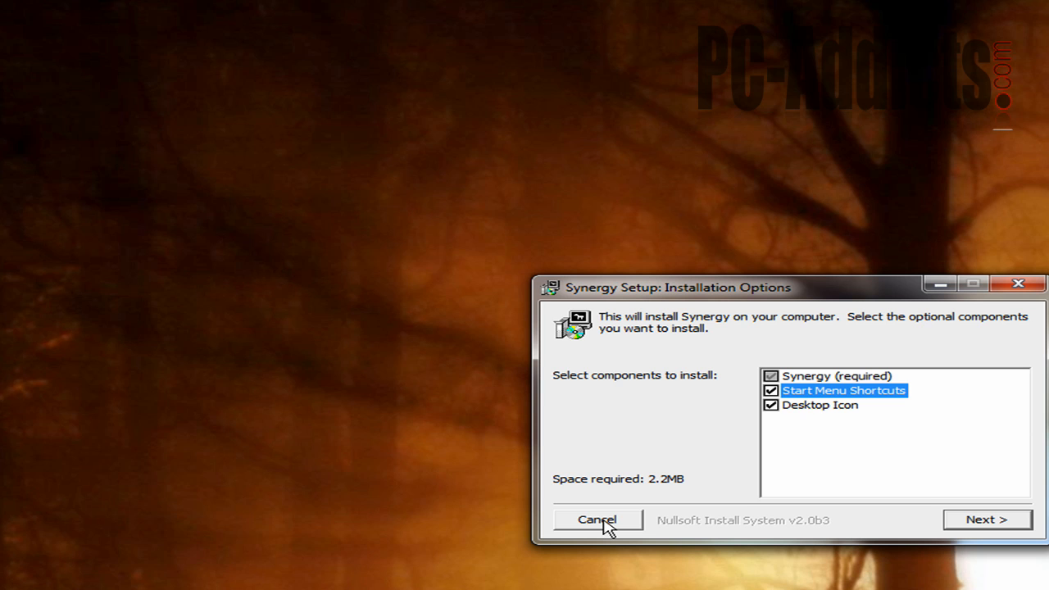
left_click(598, 521)
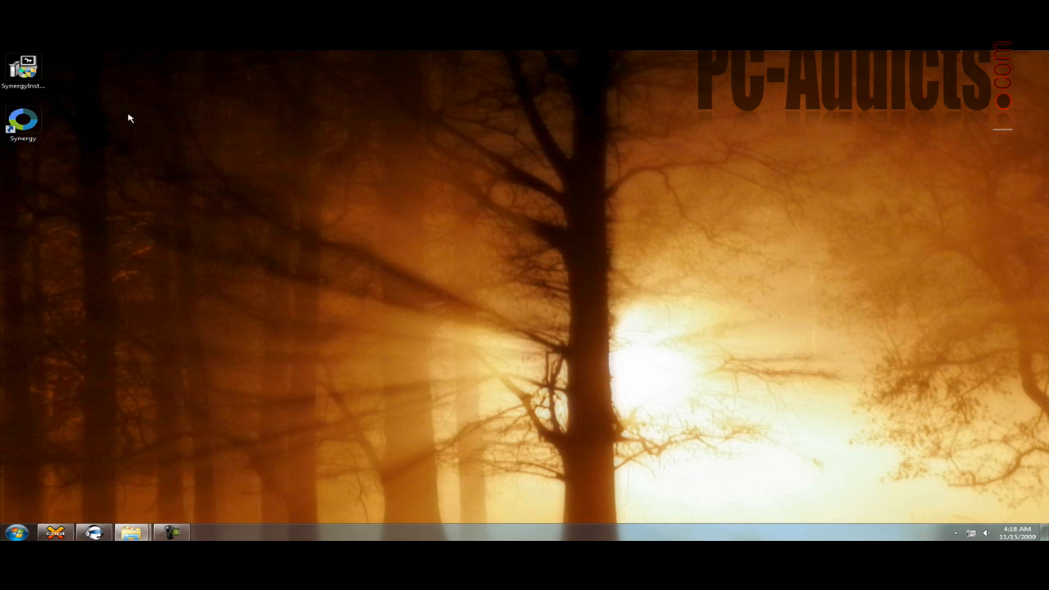
- Launch Synergy from its desktop shortcut and move its window towards the middle of the screen
left_click(166, 114)
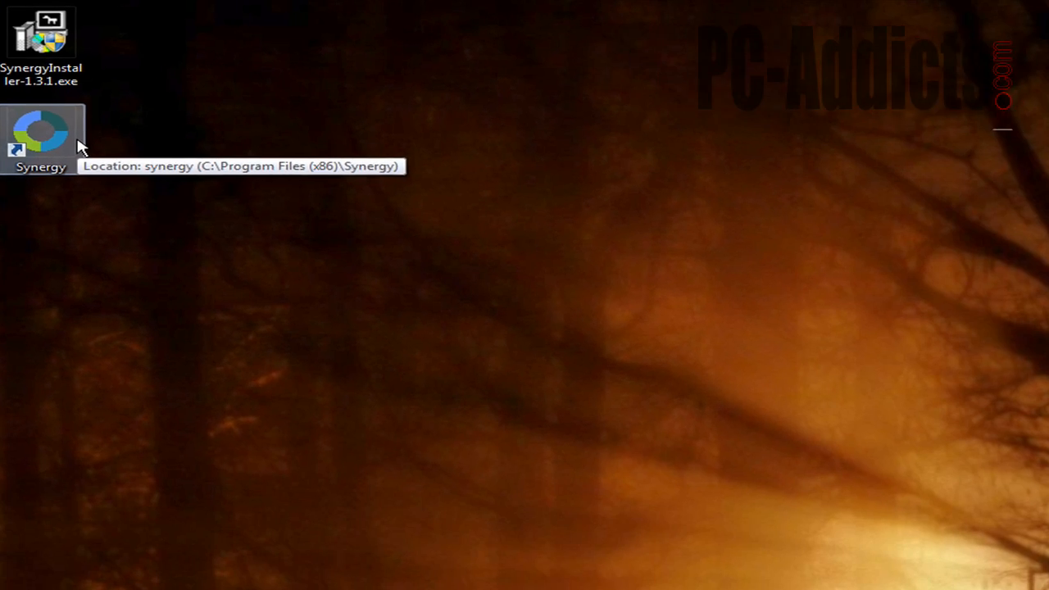
double_click(109, 191)
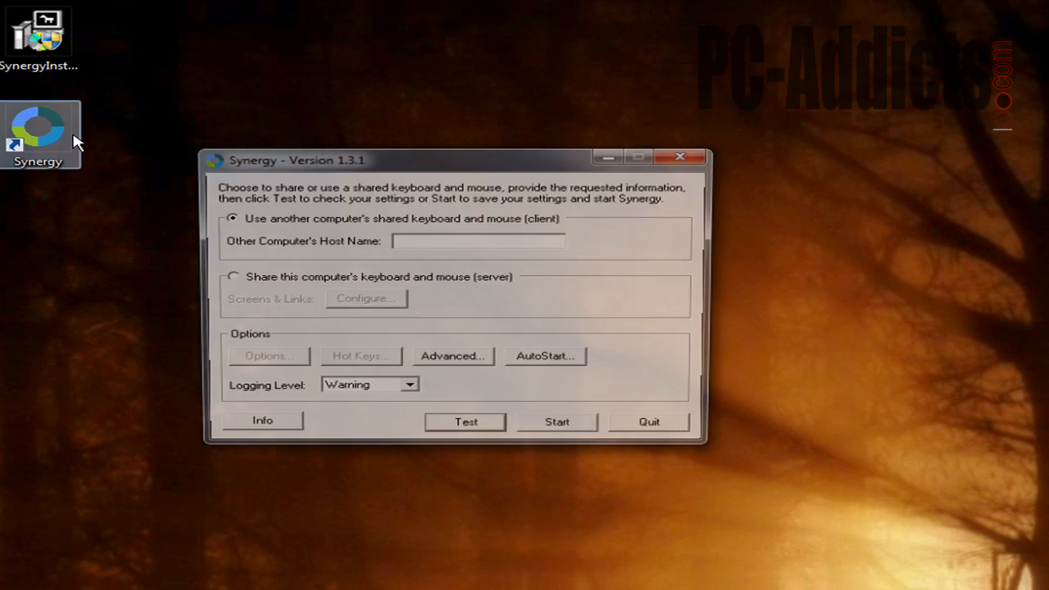
left_click_drag(335, 161, 680, 215)
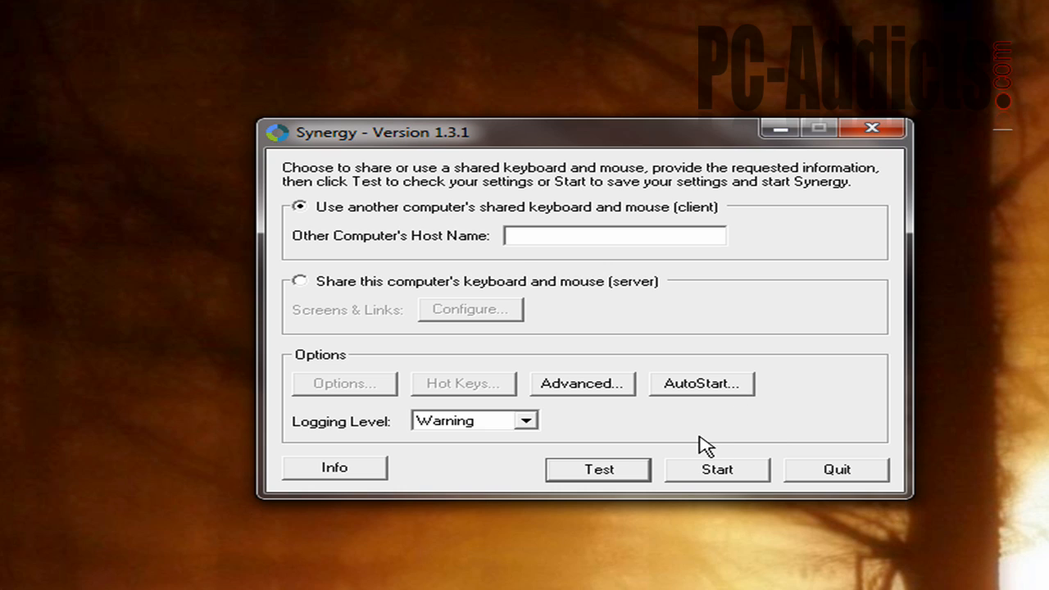
- Set Synergy to use another computer's shared keyboard and mouse as a client, with host name 192.168.2.10
left_click(364, 286)
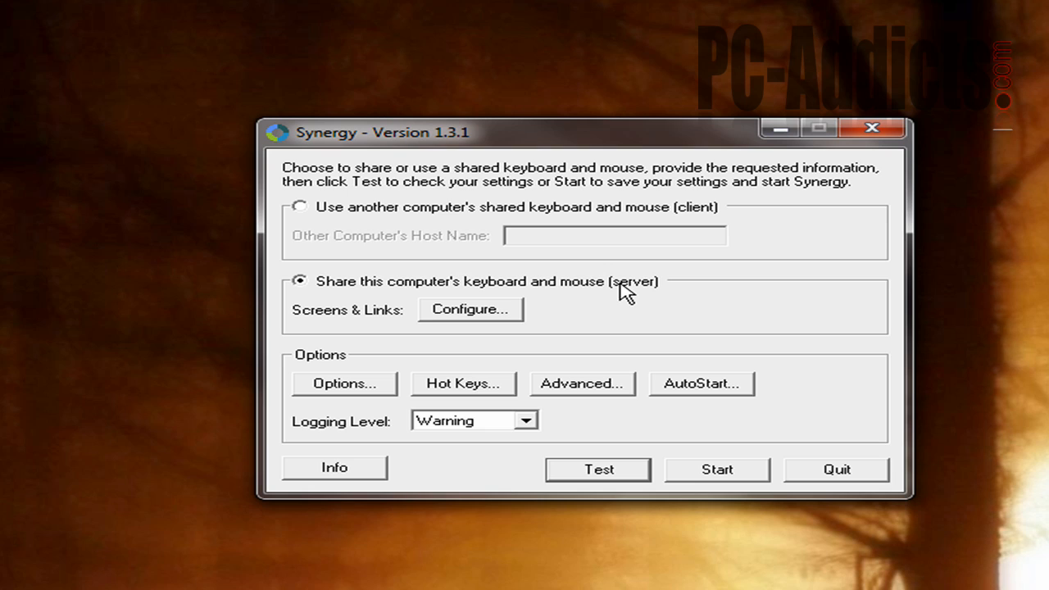
left_click(503, 208)
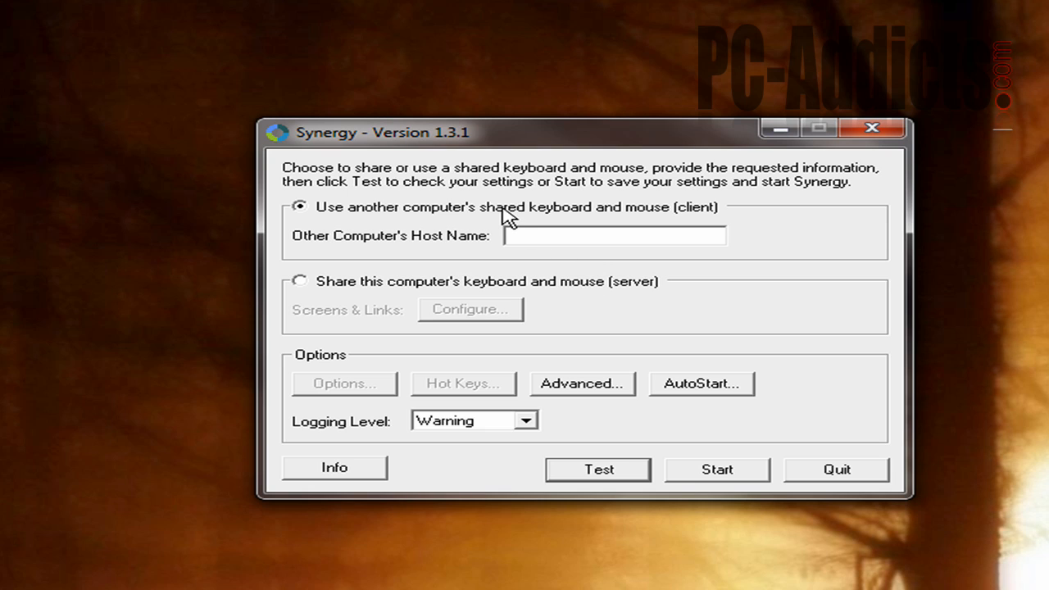
left_click_drag(462, 141, 472, 163)
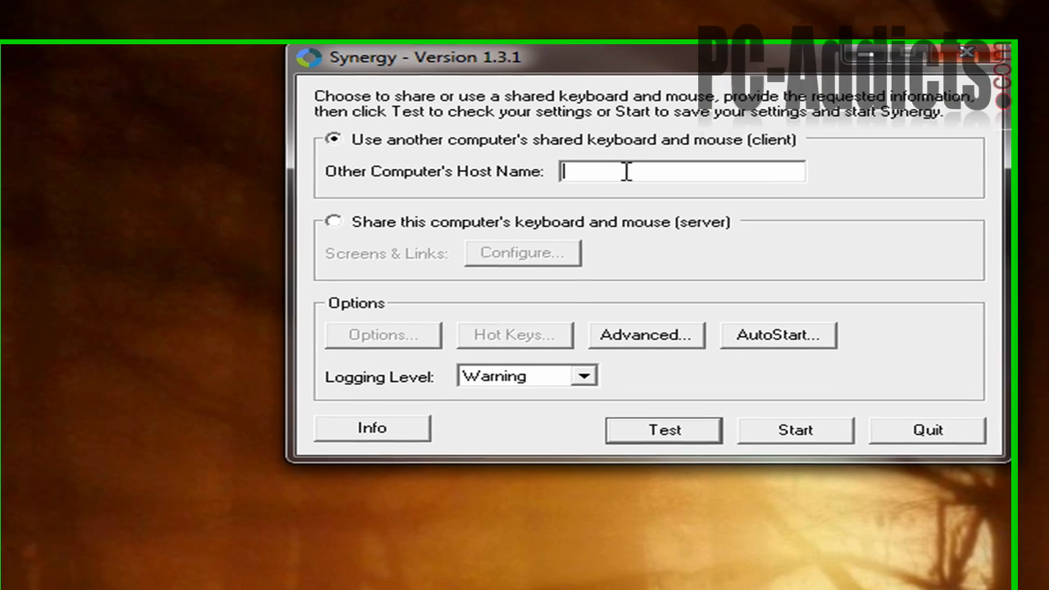
type("192.168.2.10")
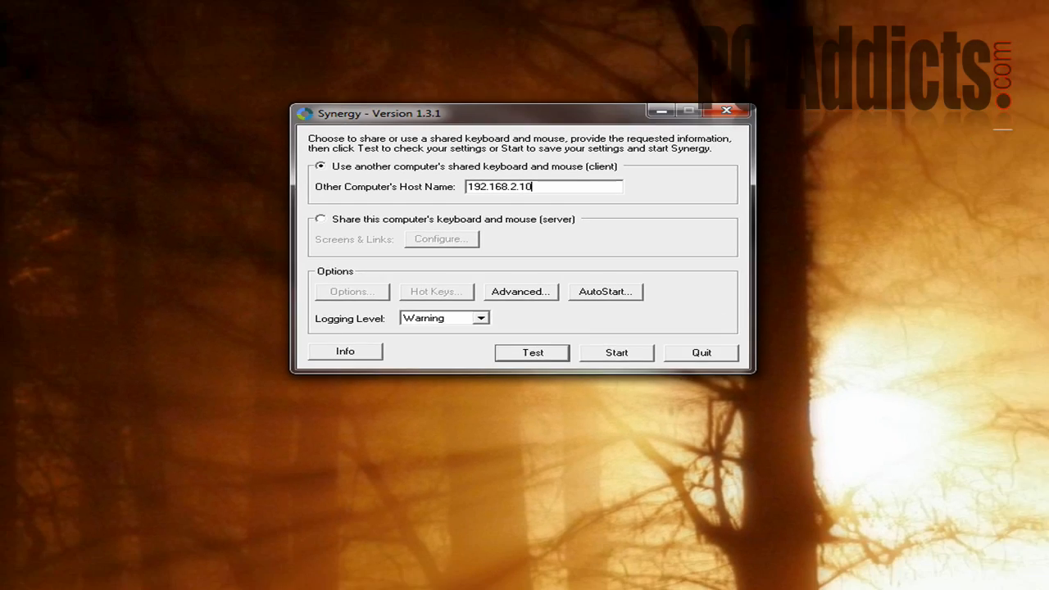
- Check this computer's IPv4 address with ipconfig in a command prompt, and close the prompt
key("super")
type("cmd")
key("Return")
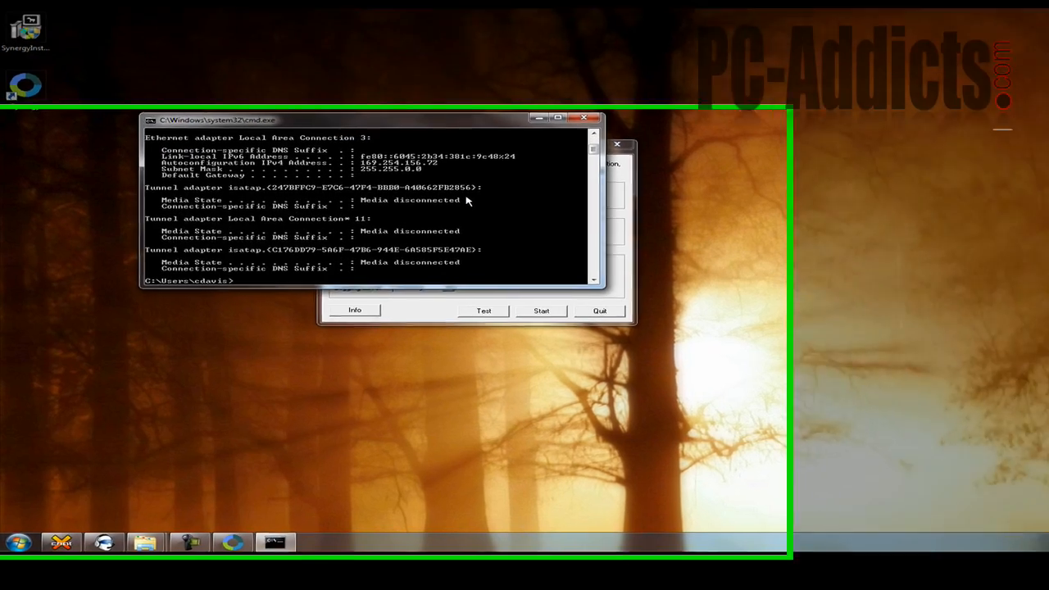
scroll(421, 223, "up", 5)
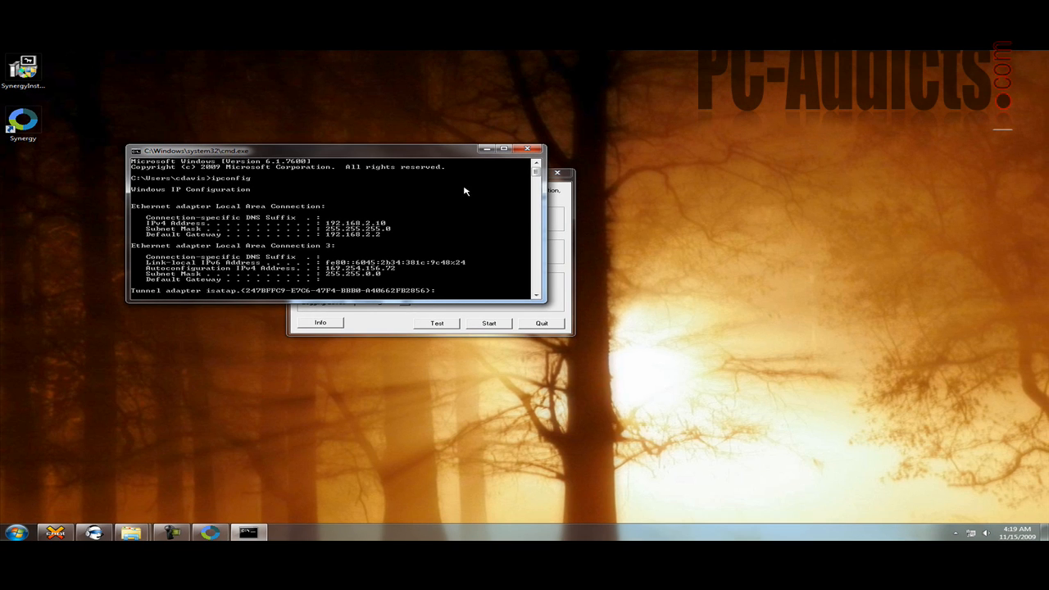
left_click(527, 149)
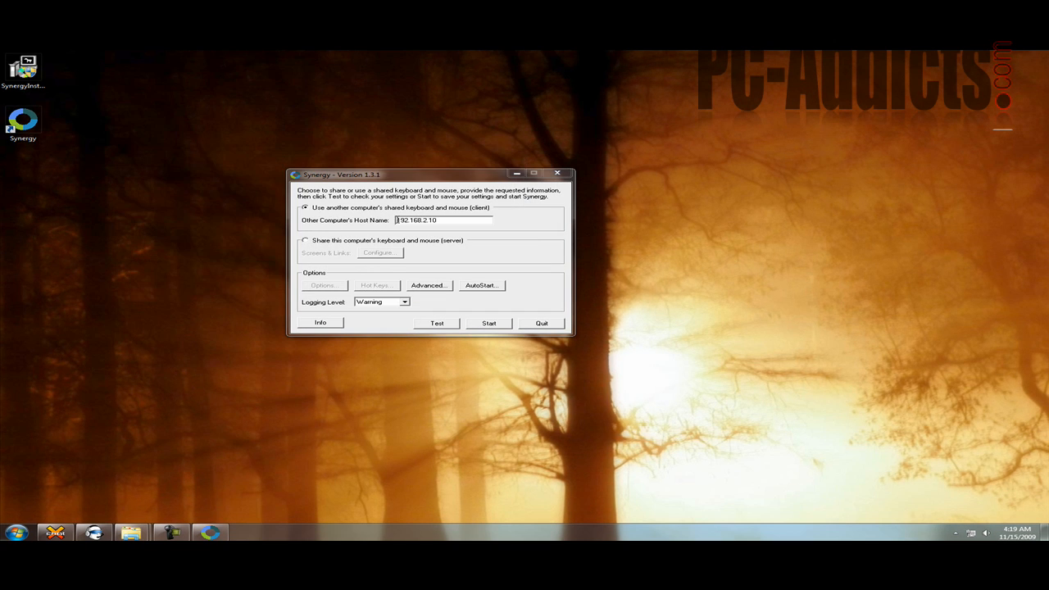
- Clear the other computer's host name and switch Synergy to sharing this computer's keyboard and mouse as the server
left_click_drag(439, 220, 390, 222)
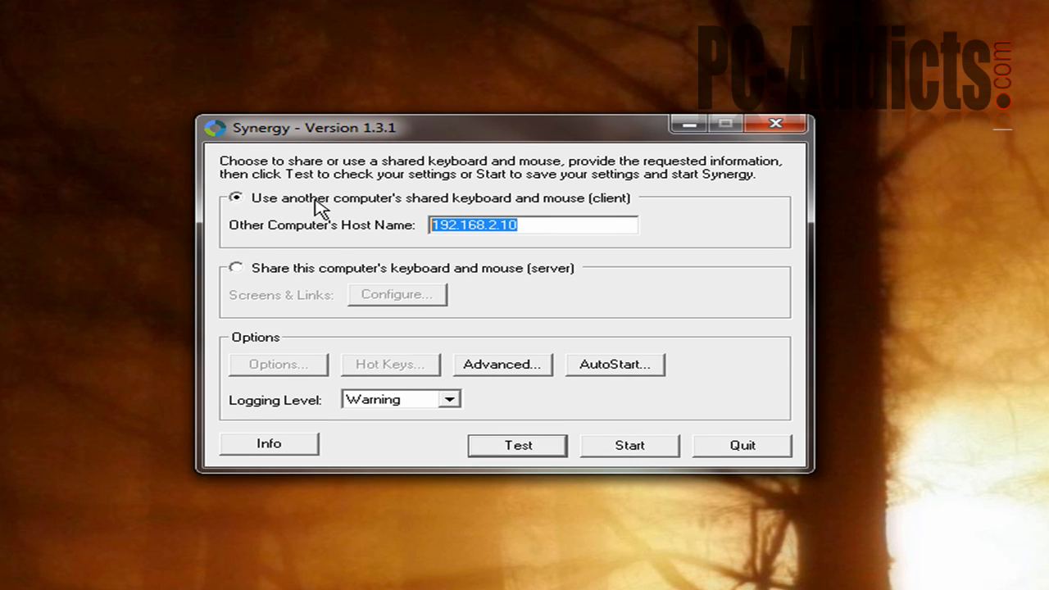
key("BackSpace")
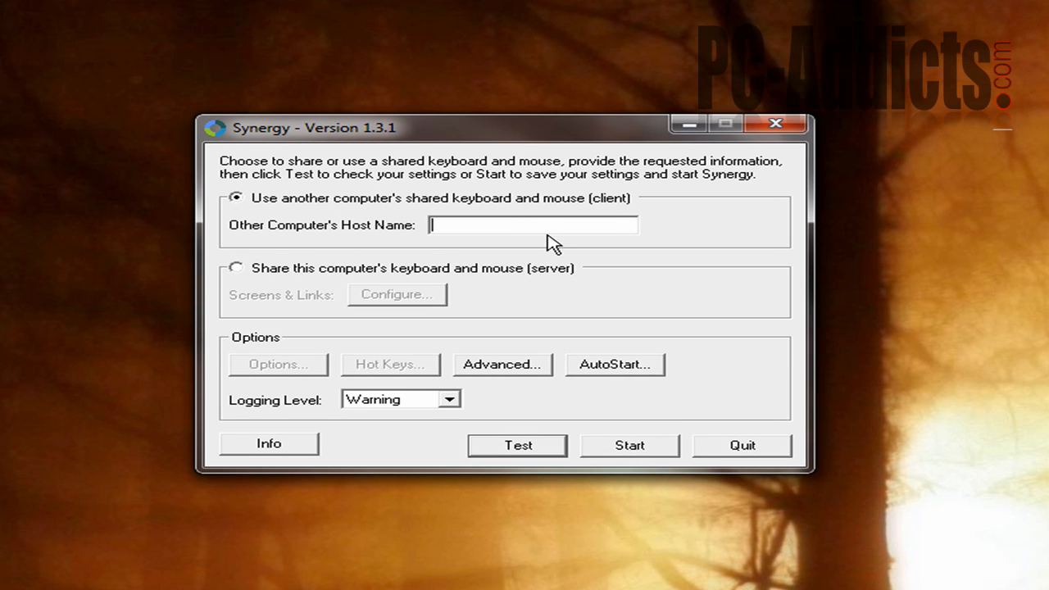
left_click(345, 271)
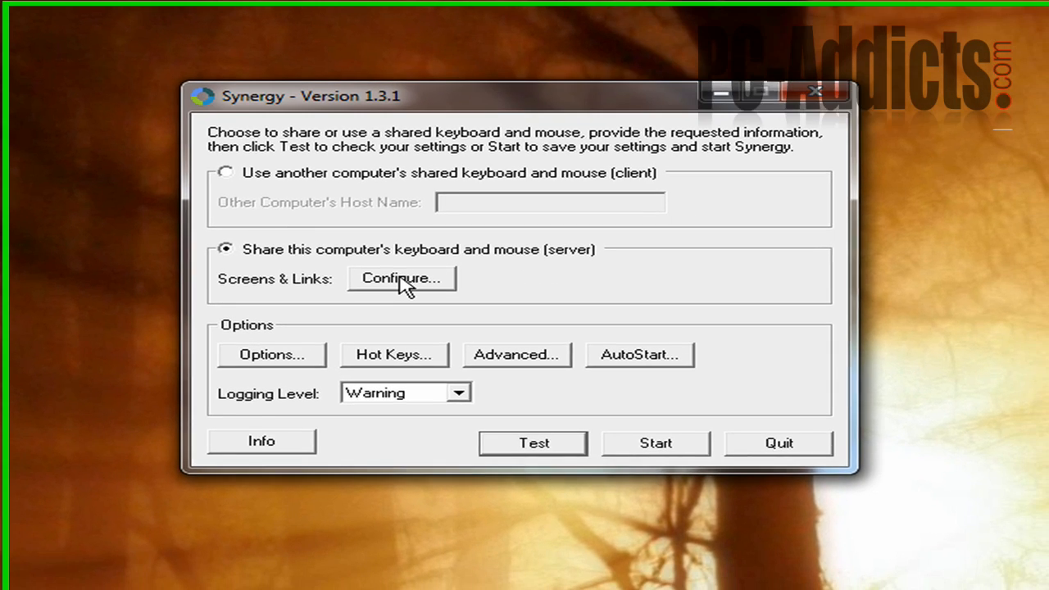
- Add a screen named 192.168.2.10 with the alias Main Computer to the server's screens and links configuration
left_click(544, 351)
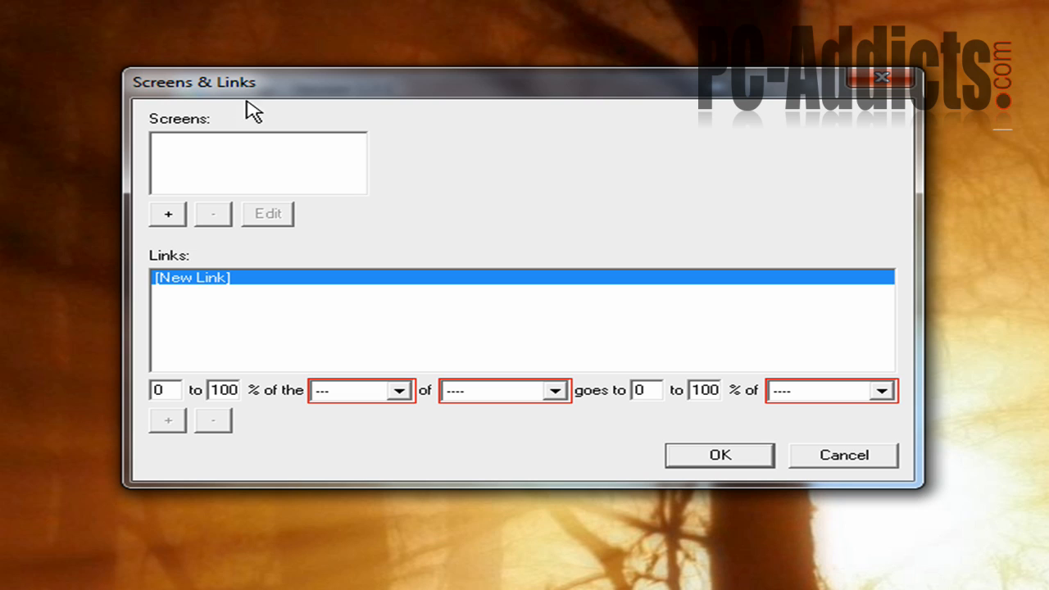
left_click(172, 214)
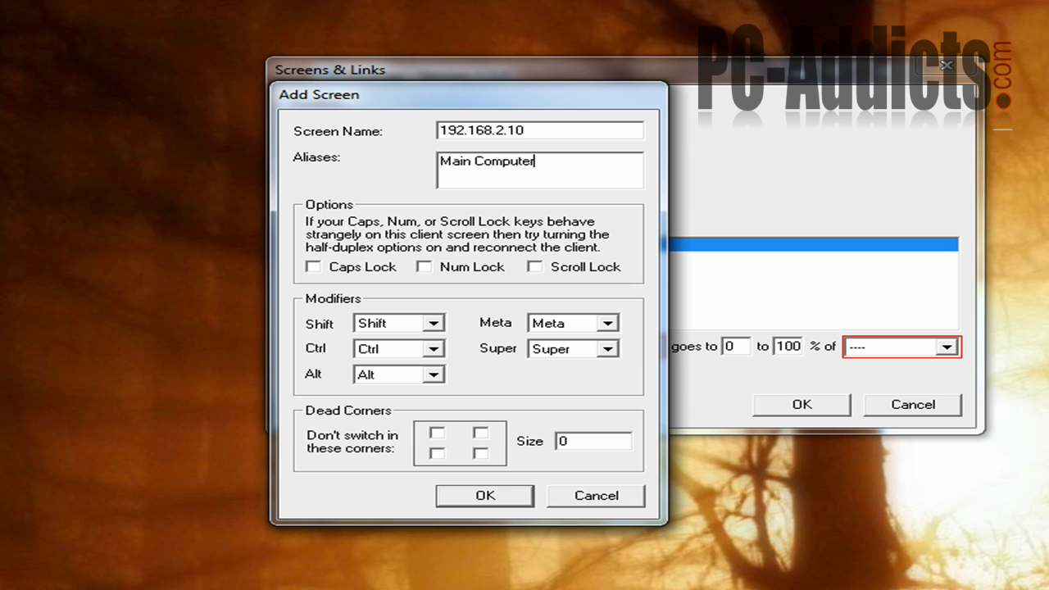
left_click(497, 498)
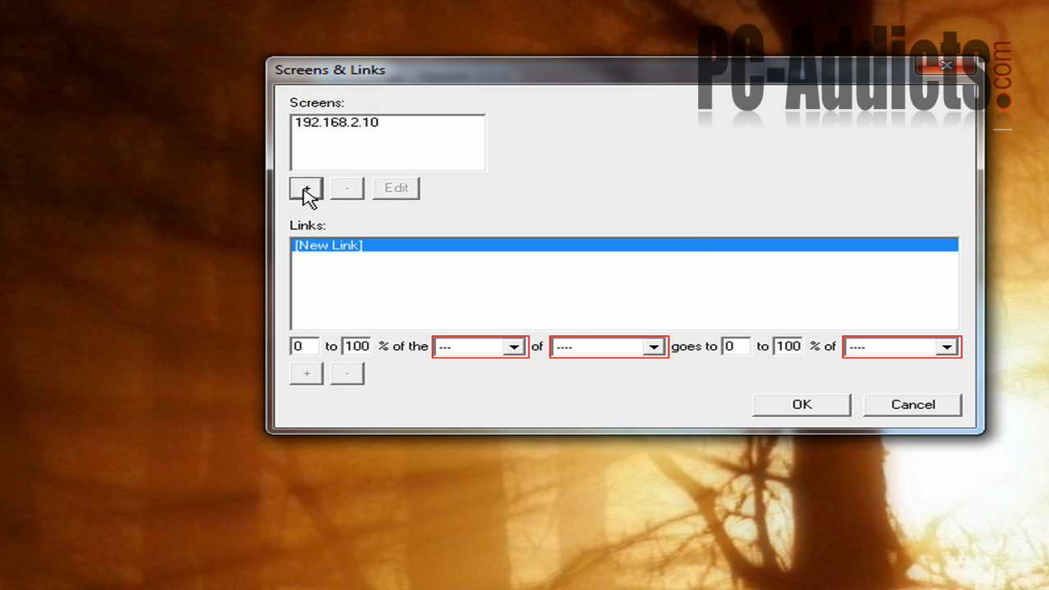
- Add a second screen named 192.168.2.23 with the alias Stream-PC
left_click(310, 193)
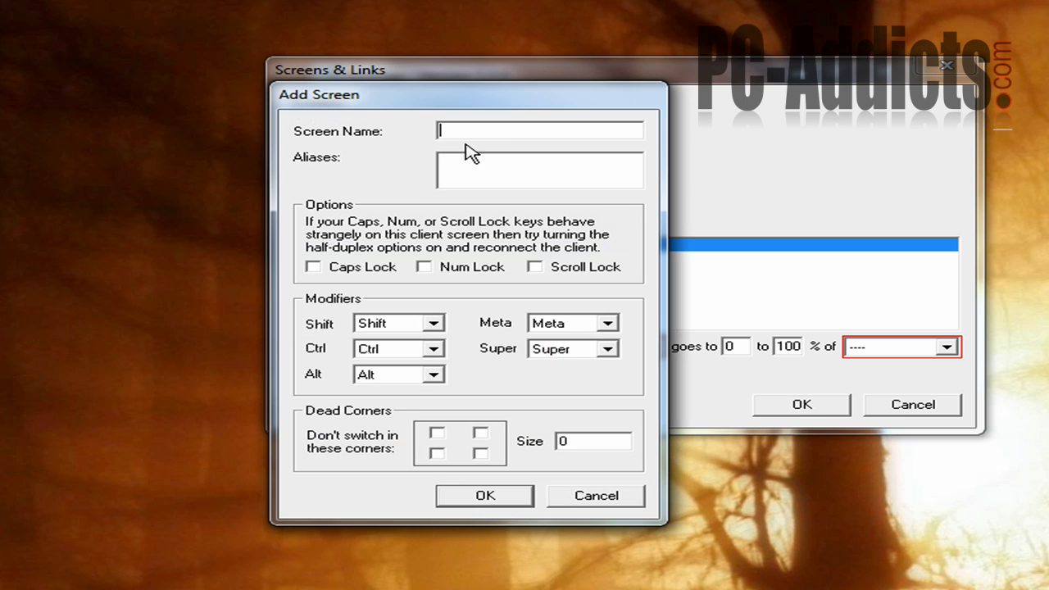
type("192.168.2.23")
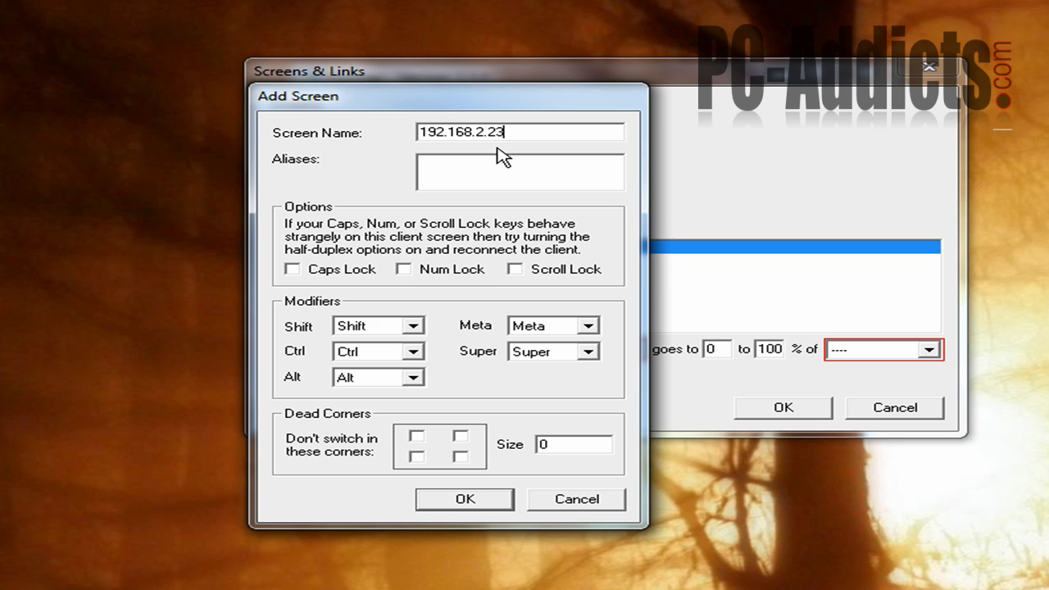
left_click(482, 166)
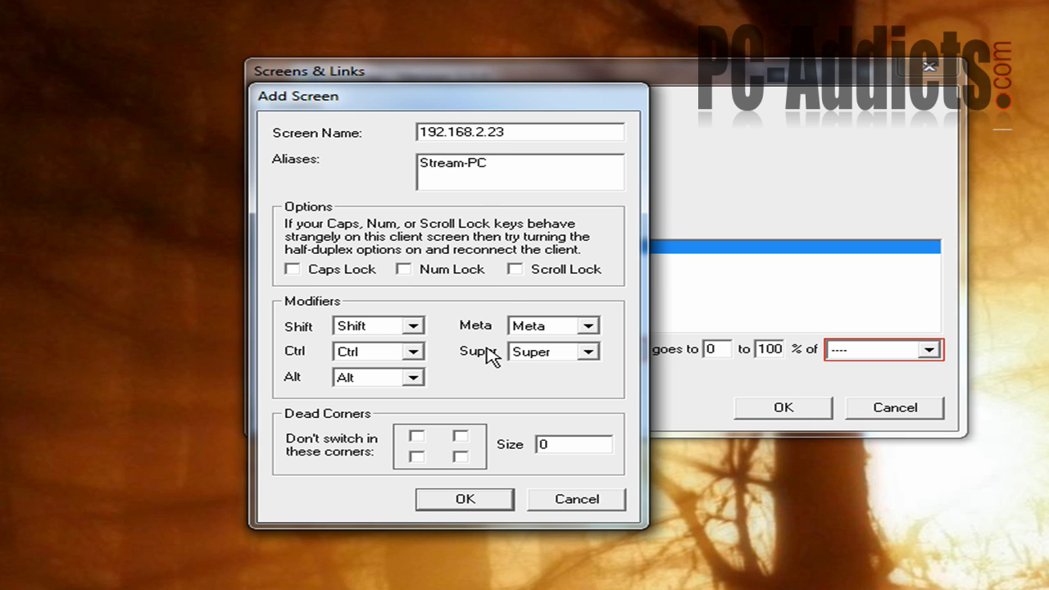
left_click(482, 502)
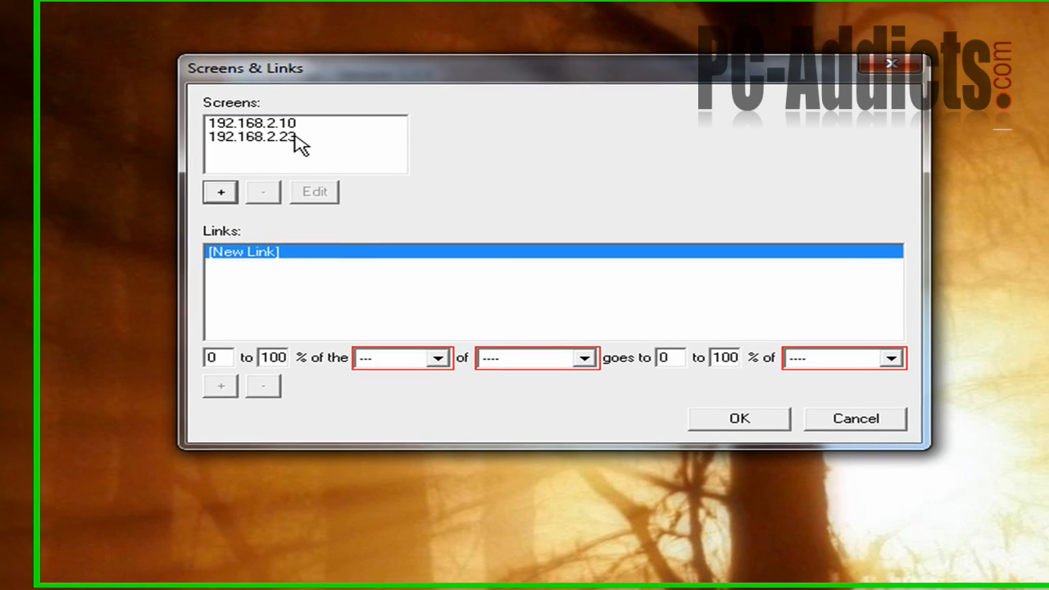
- Review the settings of the 192.168.2.10 screen and close them without changes
left_click(352, 136)
left_click(350, 124)
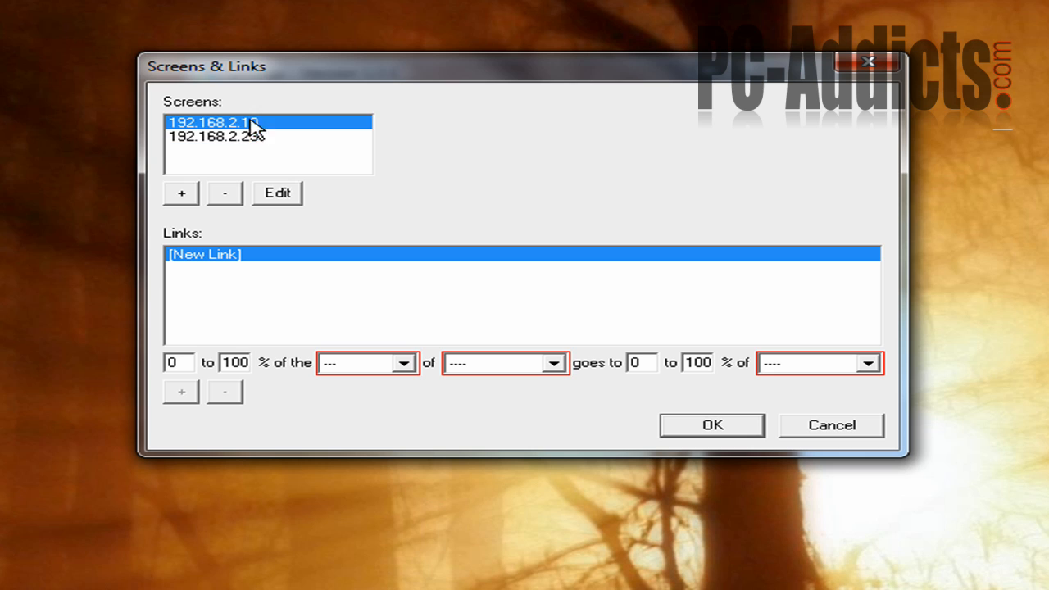
left_click(283, 196)
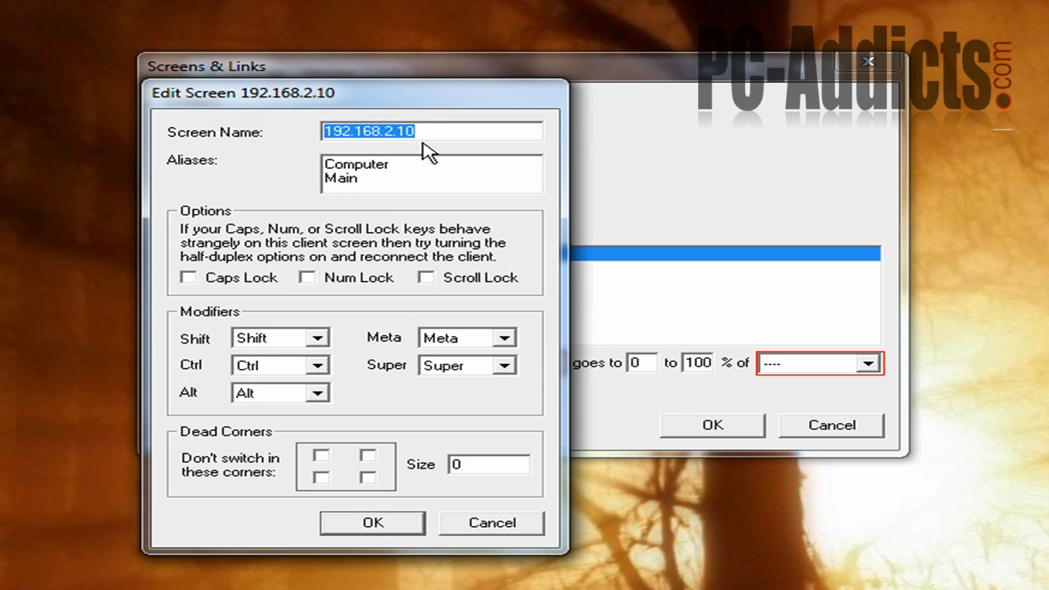
left_click(497, 525)
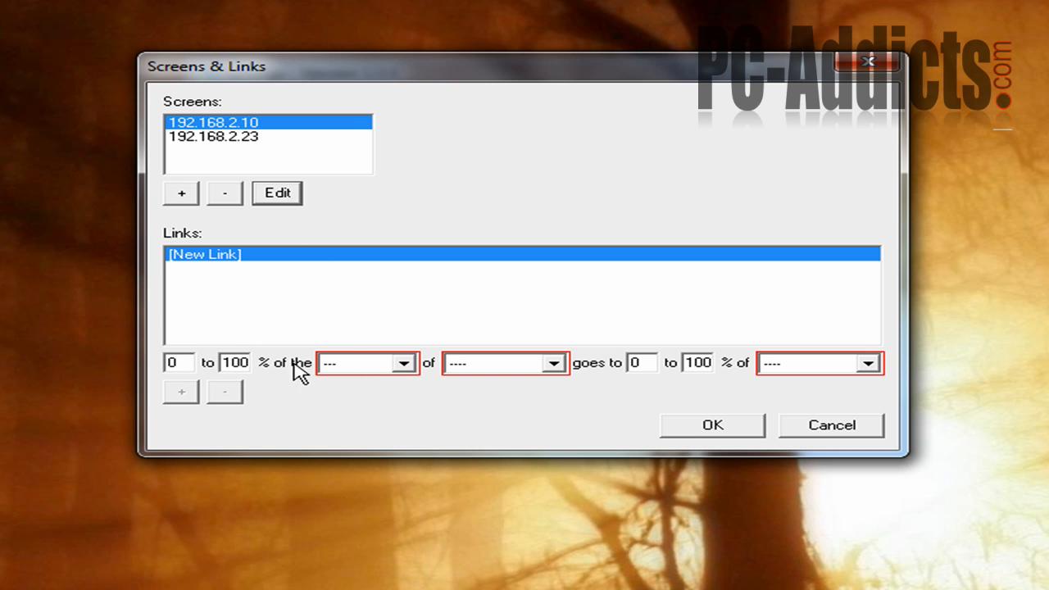
- Add a link so that 0 to 100% of the right of 192.168.2.10 goes to 0 to 100% of 192.168.2.23
left_click(403, 366)
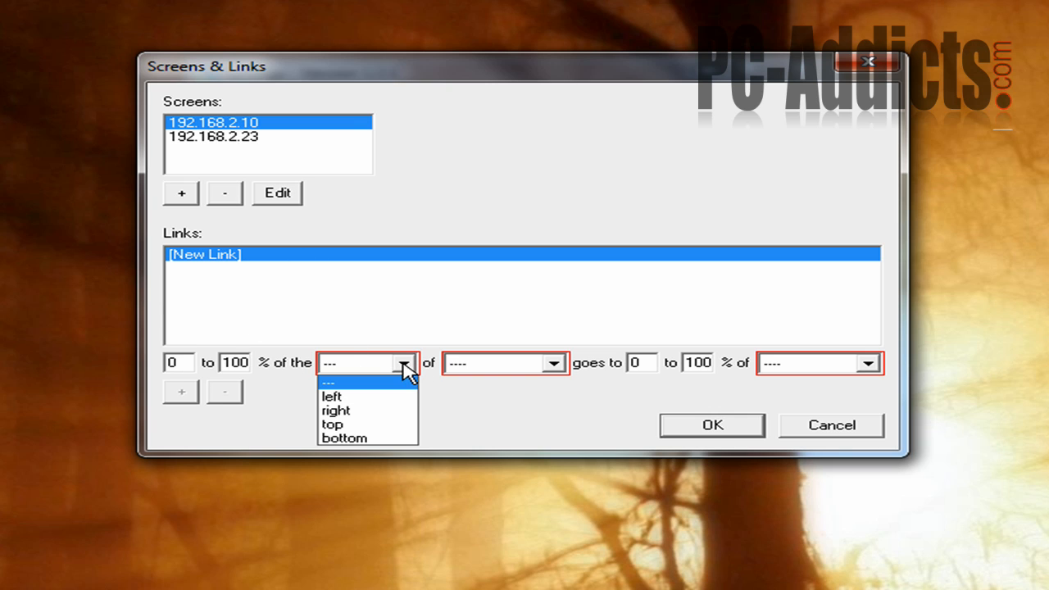
left_click(381, 420)
left_click(496, 374)
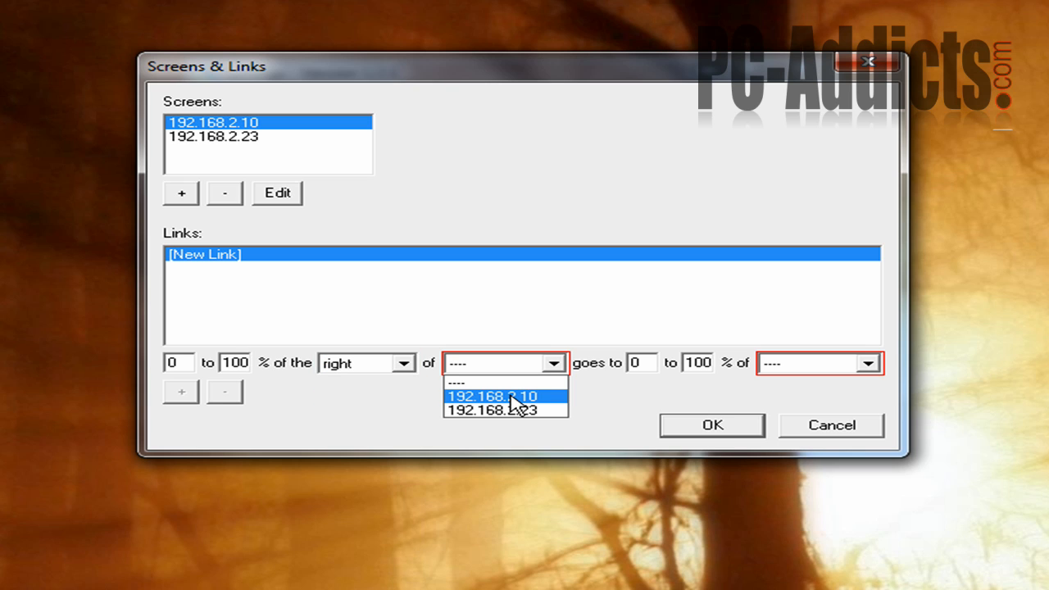
left_click(513, 398)
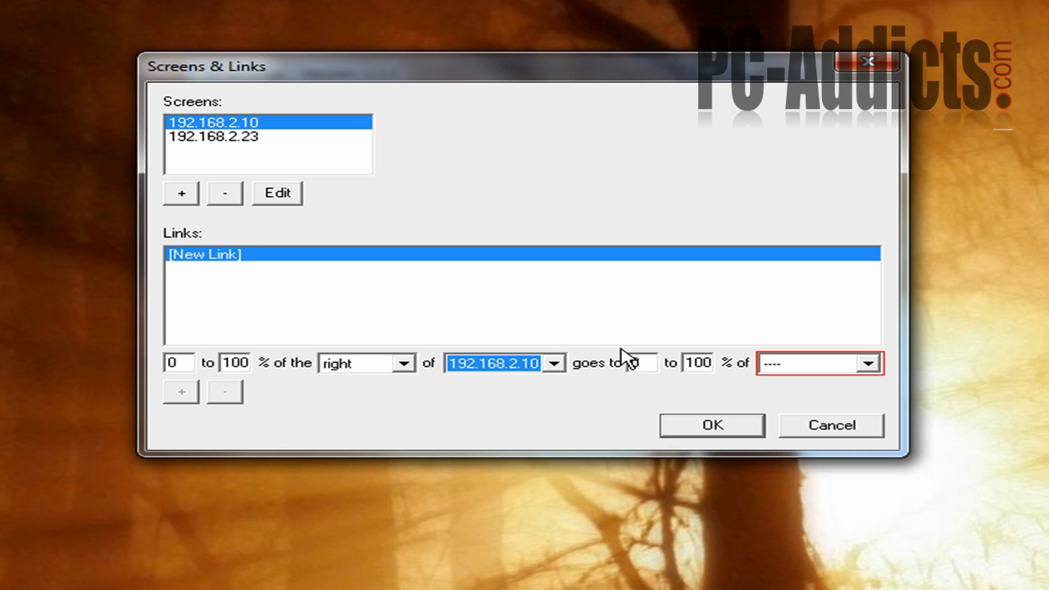
left_click(796, 366)
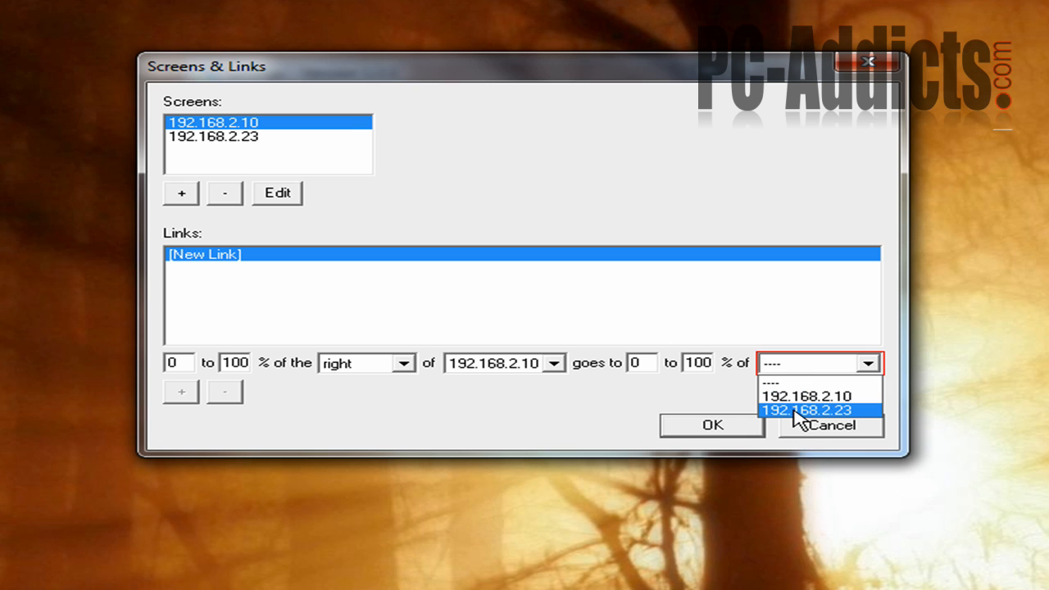
left_click(798, 411)
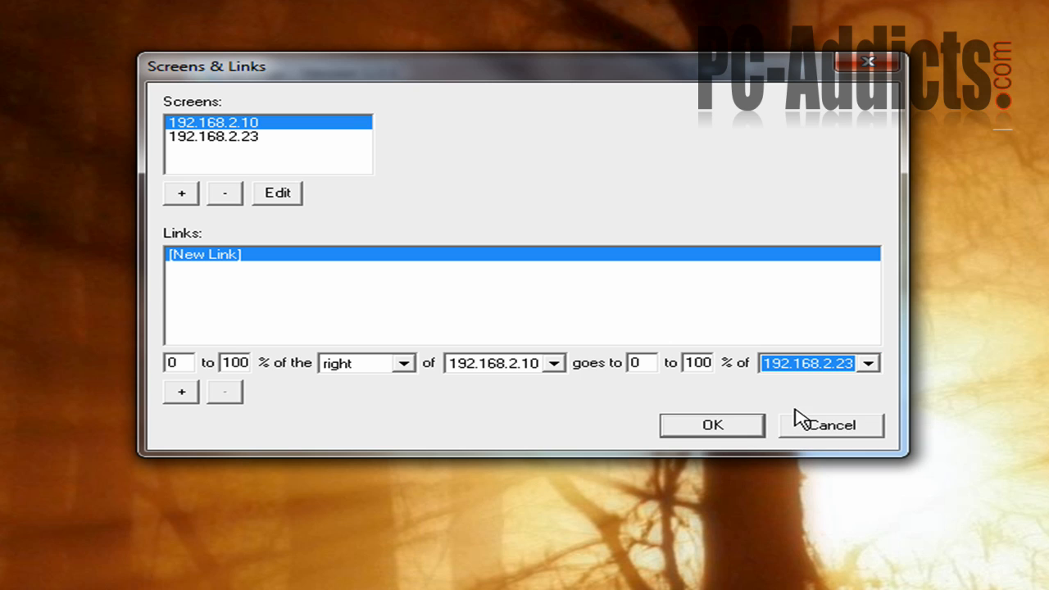
left_click(181, 396)
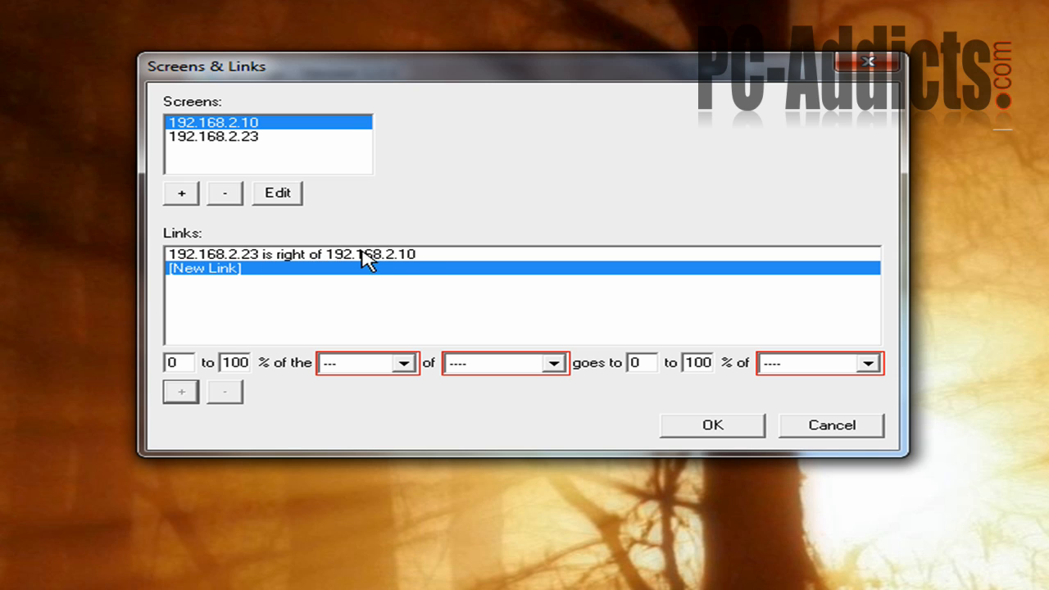
- Try to set up a link from the left of 192.168.2.23 to 192.168.2.10 and accept the configuration
left_click(404, 362)
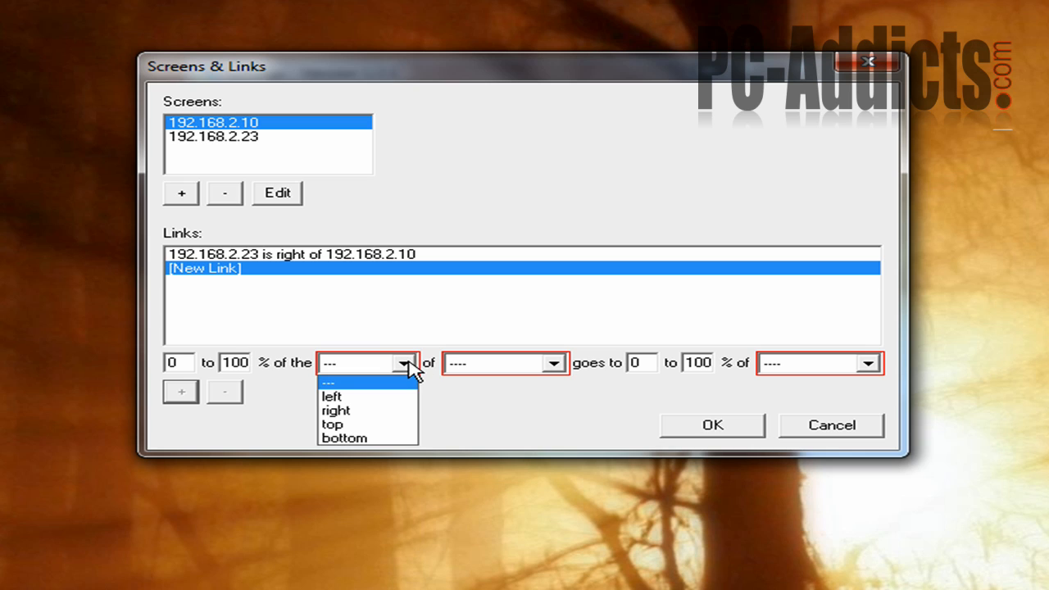
left_click(397, 401)
left_click(484, 365)
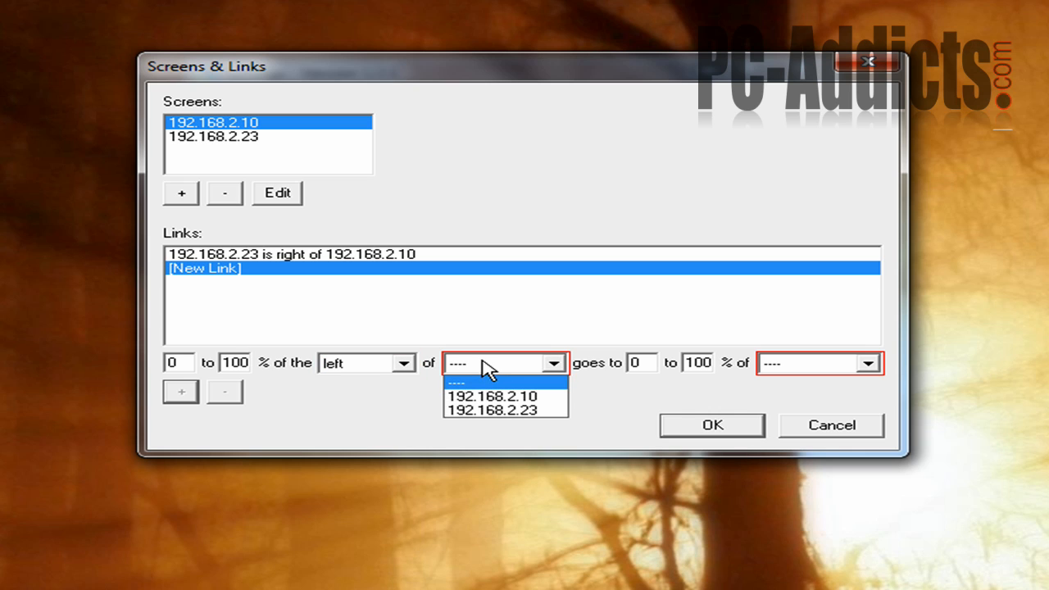
left_click(491, 410)
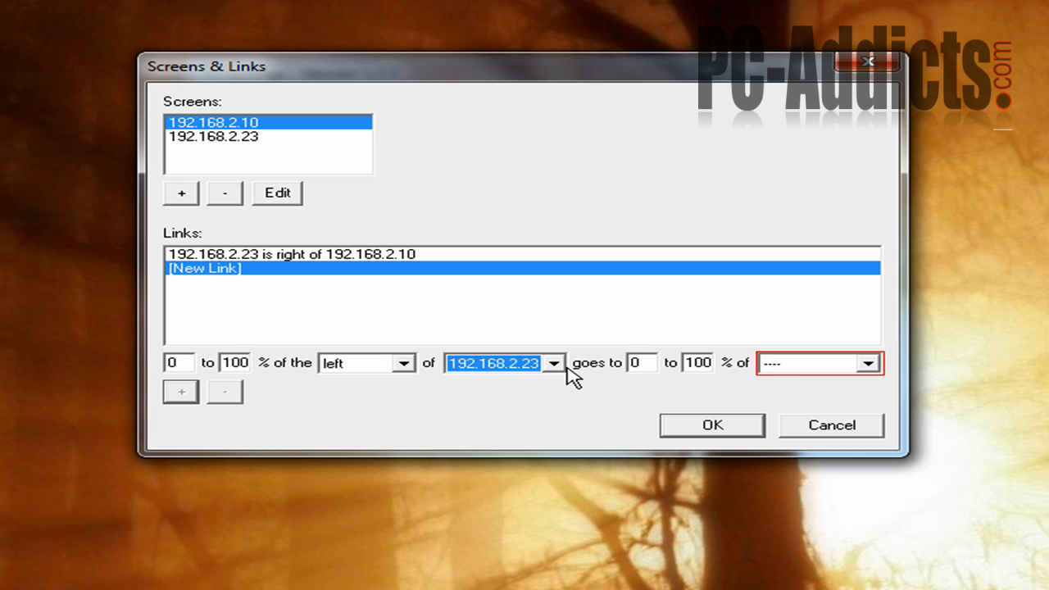
left_click(772, 366)
left_click(788, 397)
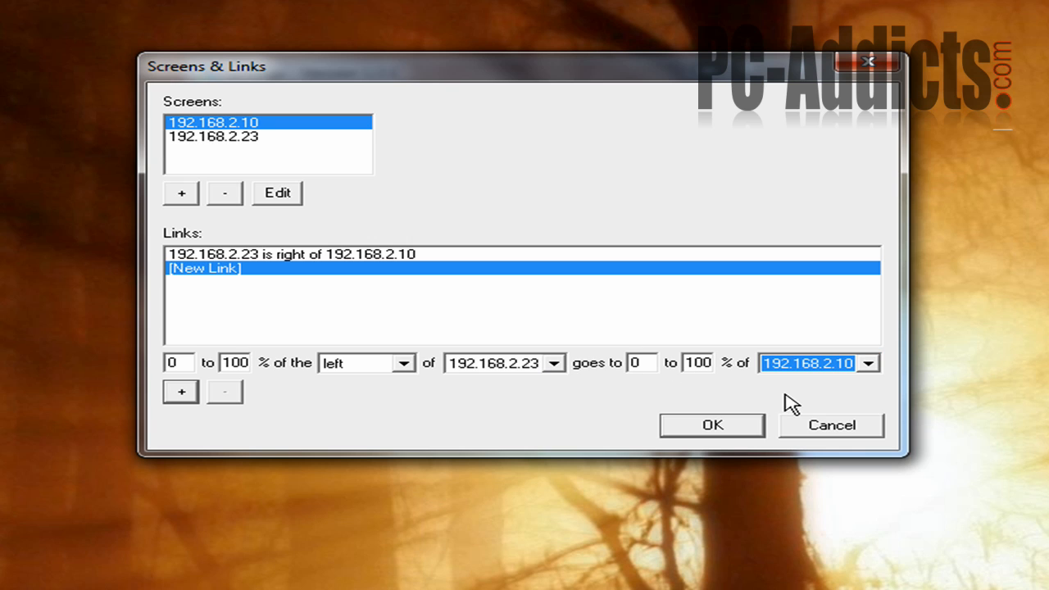
left_click(711, 425)
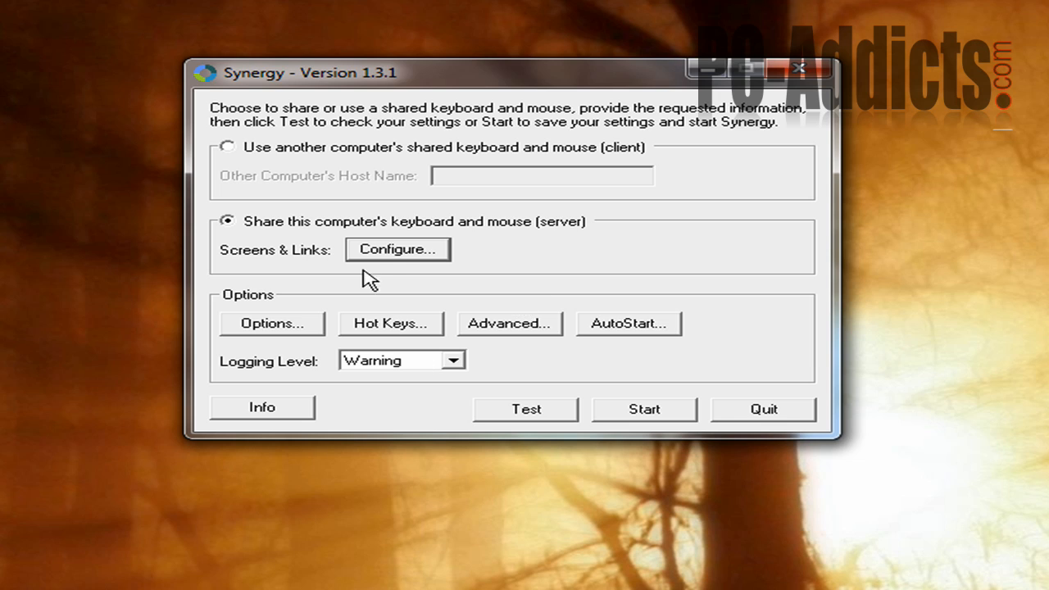
- Add a link so that 0 to 100% of the left of 192.168.2.23 goes to 0 to 100% of 192.168.2.10, and save the configuration
left_click(399, 251)
left_click(419, 396)
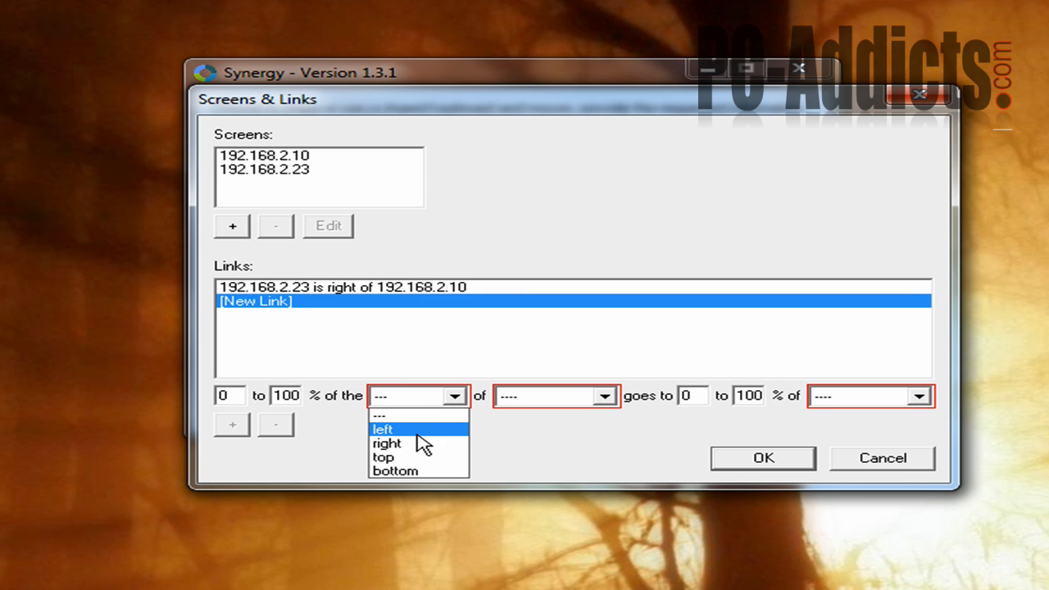
left_click(414, 429)
left_click(541, 395)
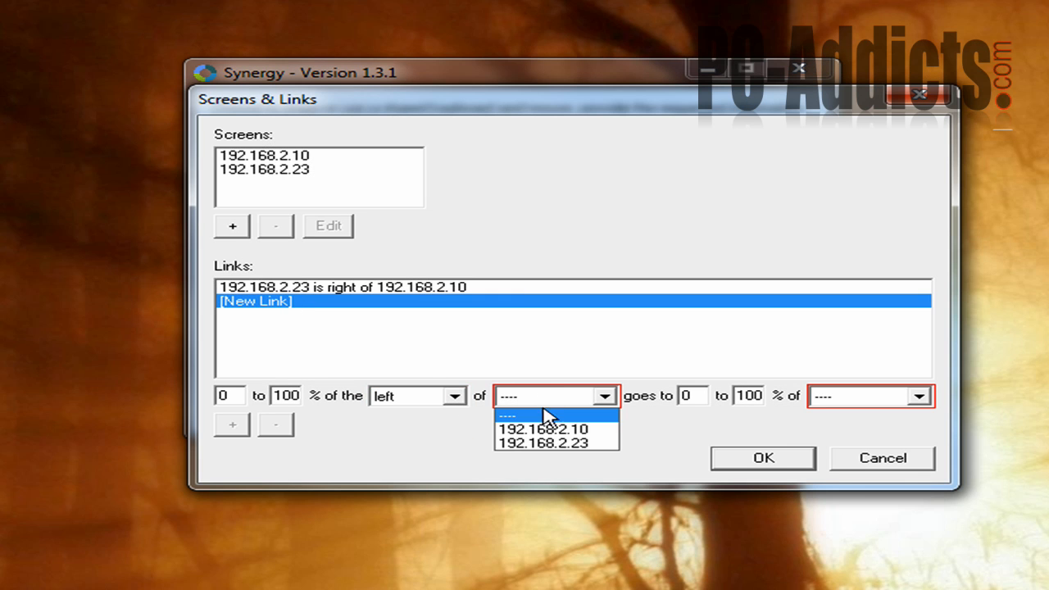
left_click(551, 442)
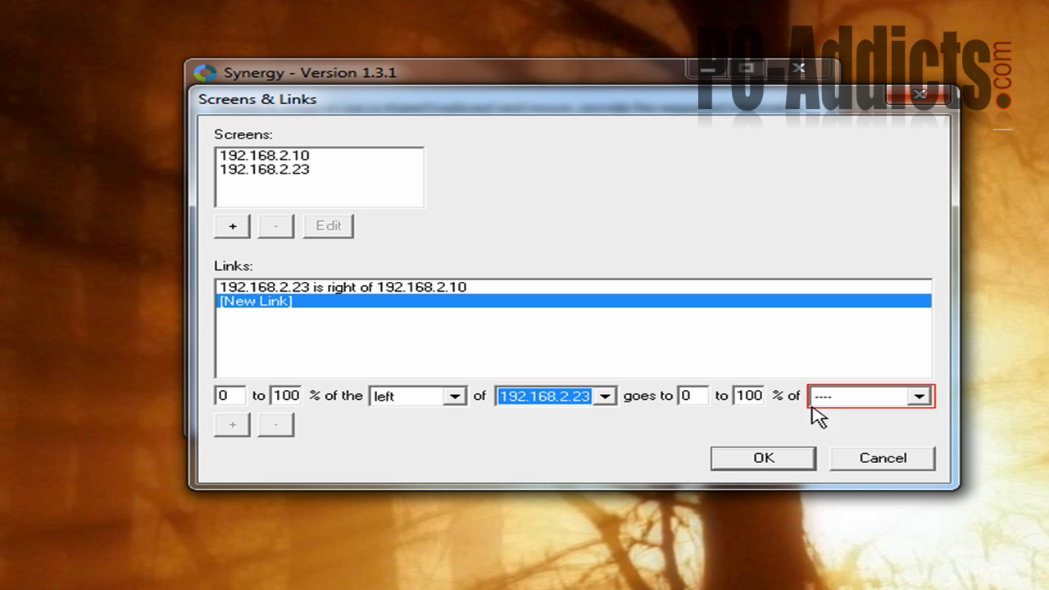
left_click(815, 399)
left_click(821, 428)
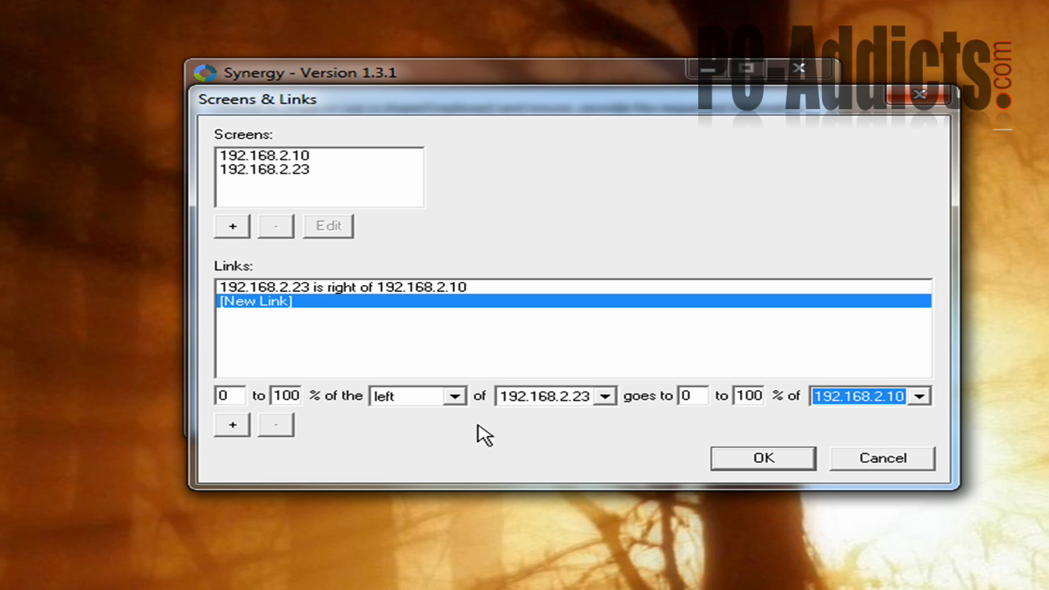
left_click(233, 425)
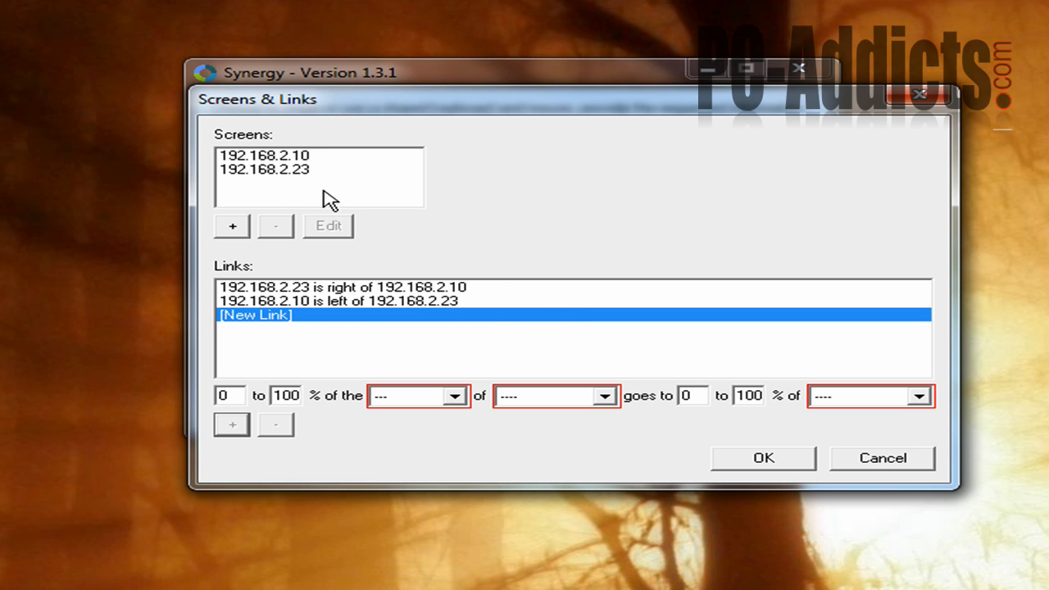
left_click(762, 460)
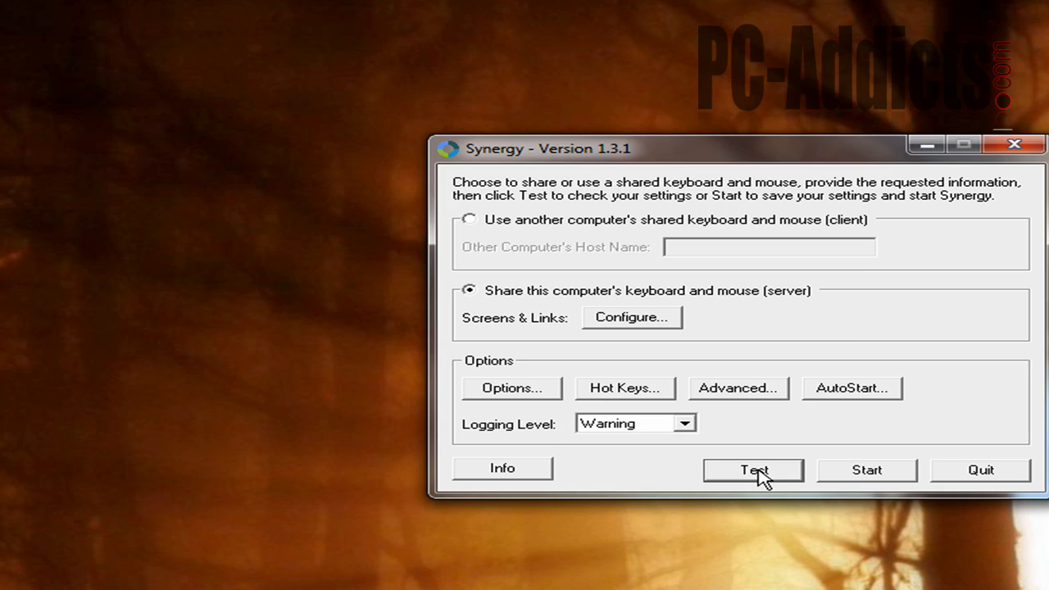
- Test the server setup, check the server log, and dismiss the resulting dialog
left_click(755, 470)
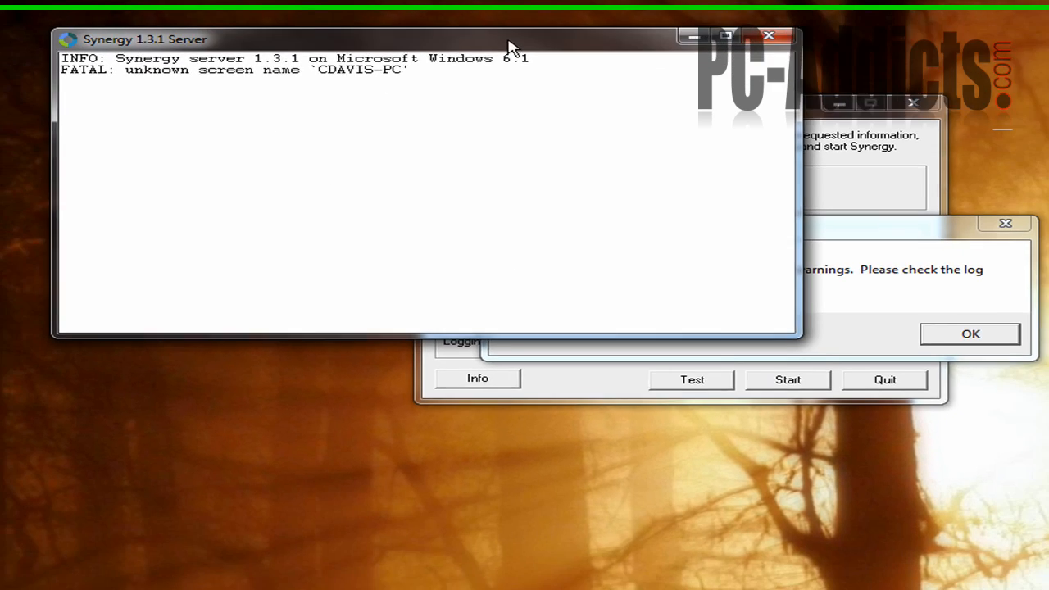
left_click_drag(543, 71, 498, 320)
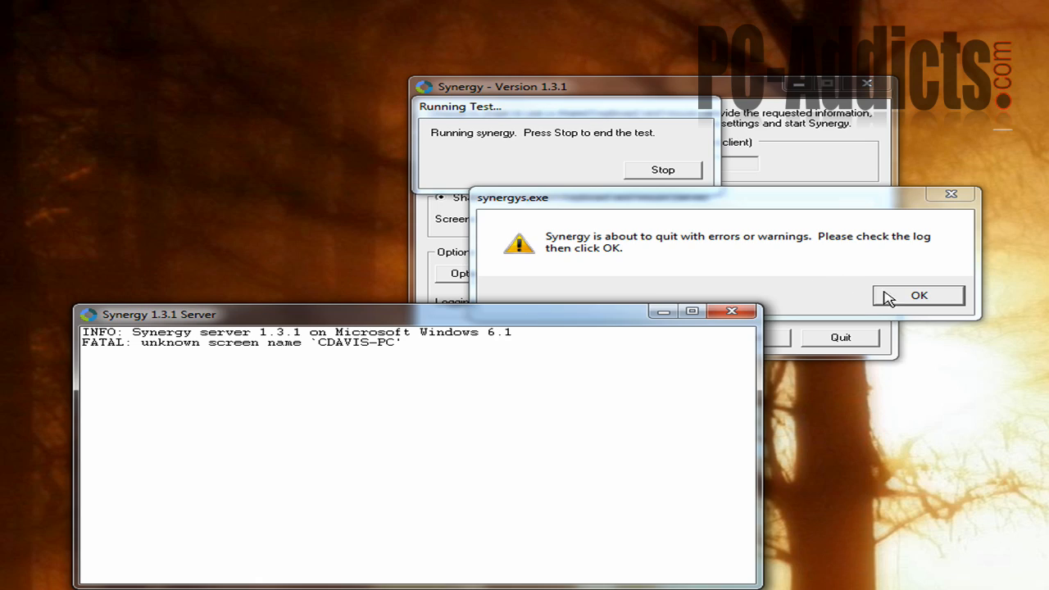
left_click(914, 300)
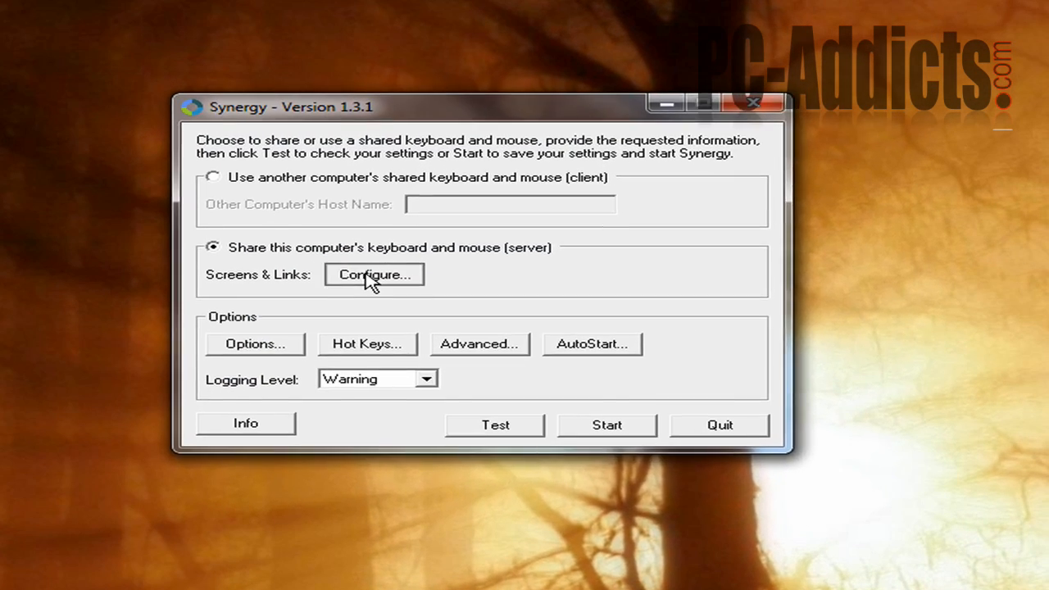
- Remove all aliases from the 192.168.2.10 screen in the screens and links configuration
left_click(371, 277)
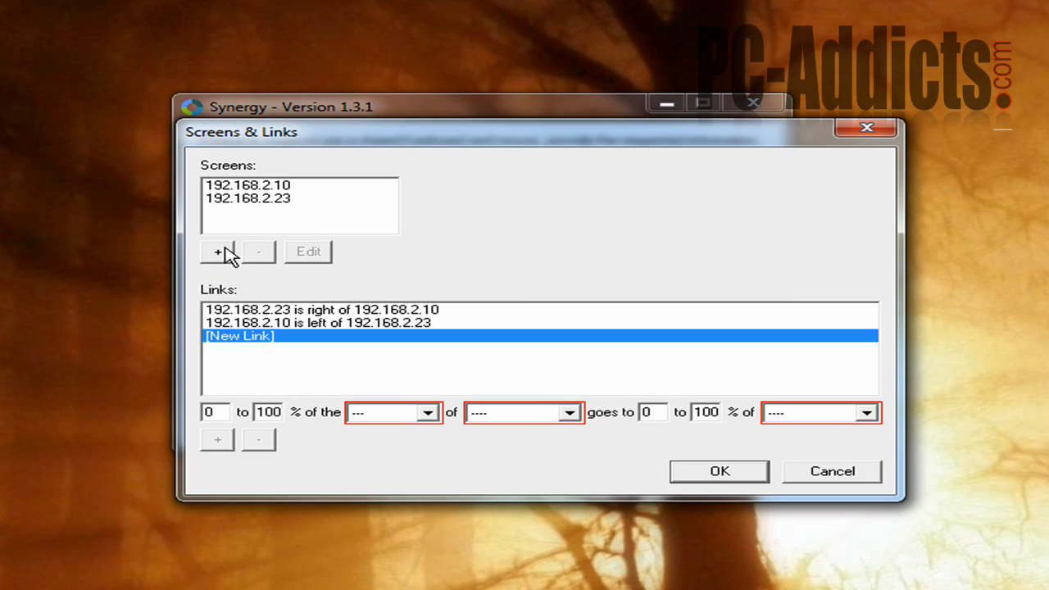
left_click(237, 187)
left_click(309, 251)
key("Tab")
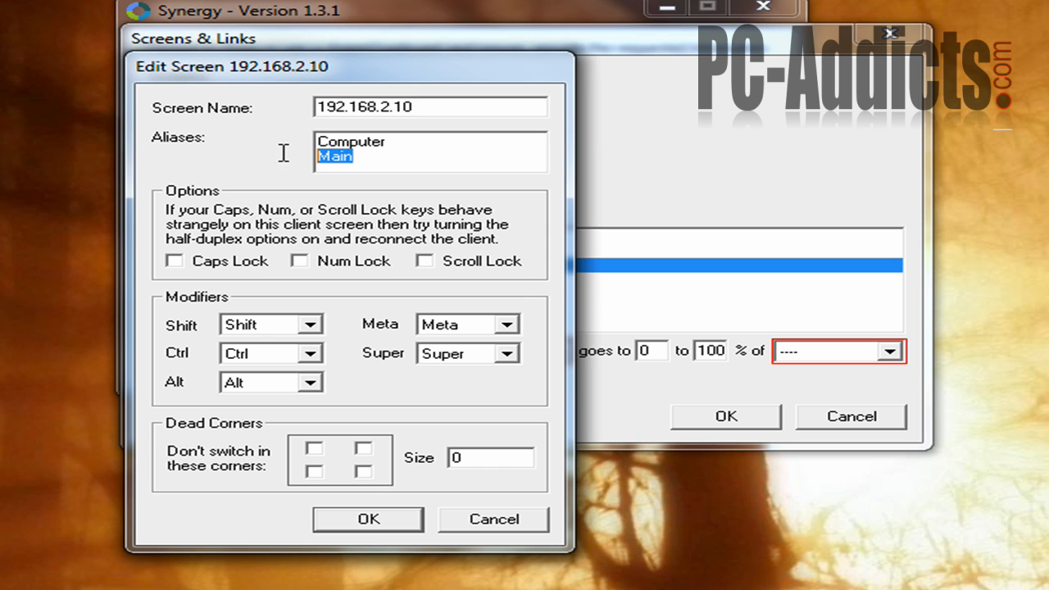
key("Delete")
left_click(380, 523)
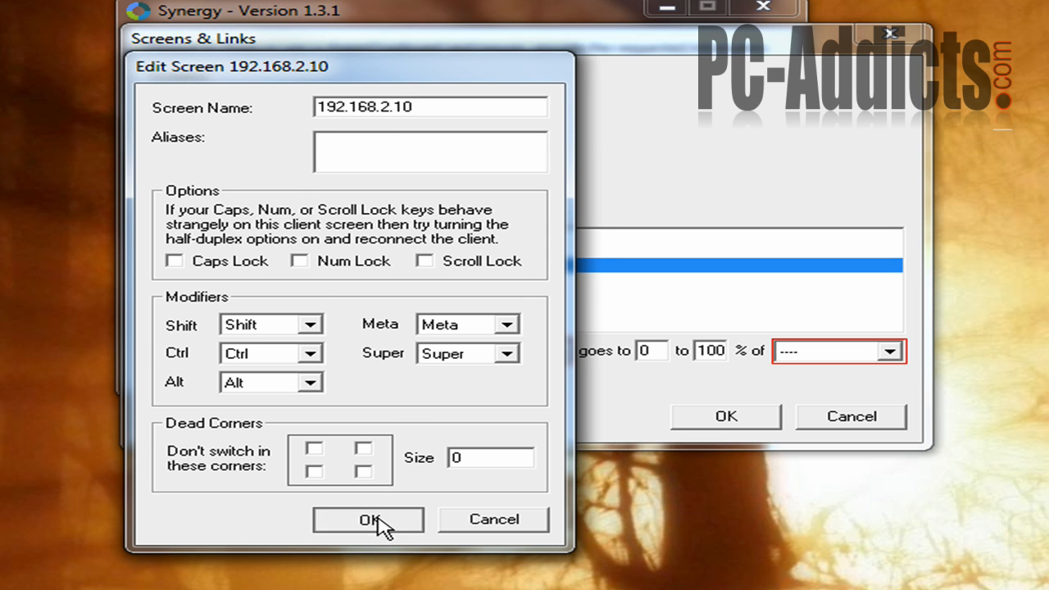
- Clear the aliases of the 192.168.2.23 screen and save the screens and links configuration
double_click(223, 115)
key("Tab")
key("Delete")
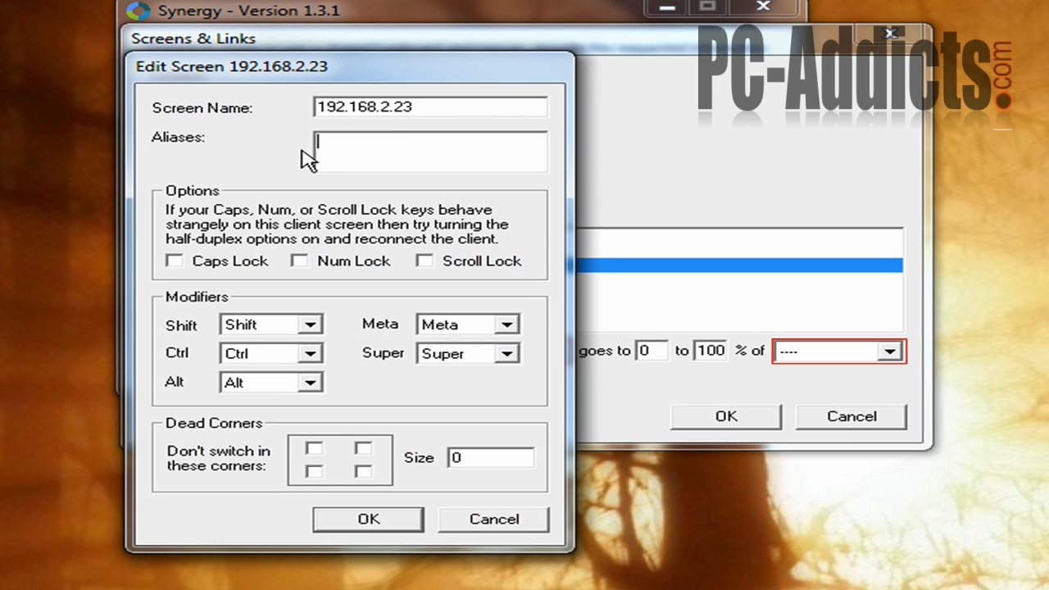
left_click(338, 524)
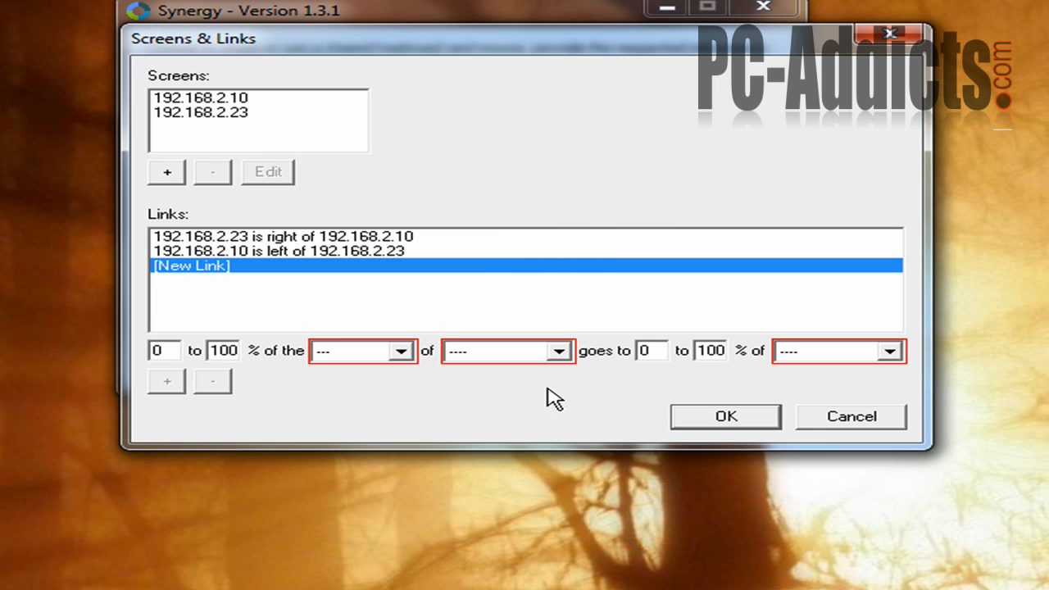
left_click(728, 417)
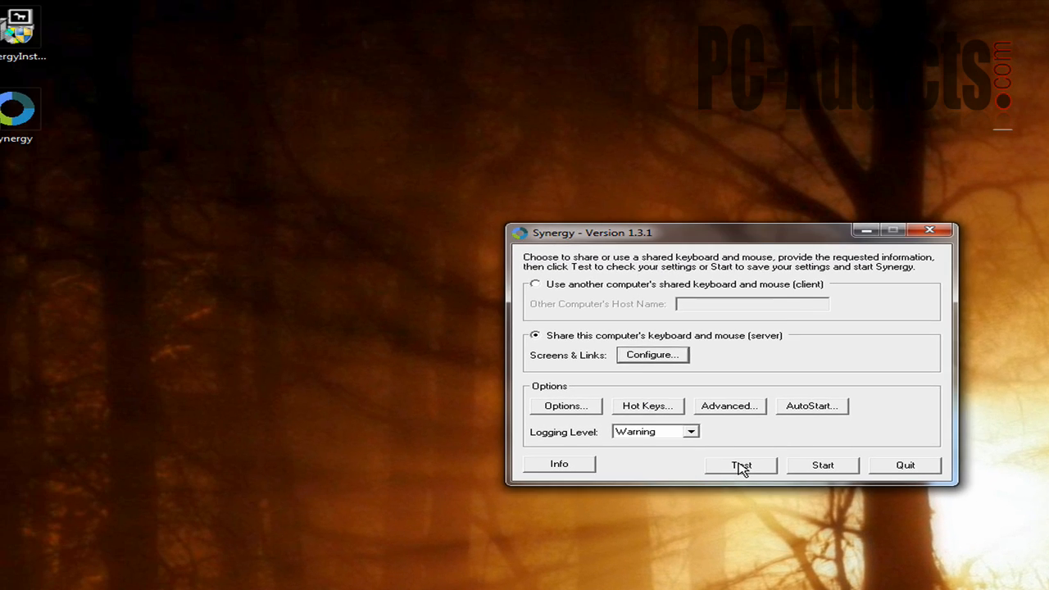
- Rerun the server test and recheck the settings of the 192.168.2.23 screen without changing them
left_click(741, 464)
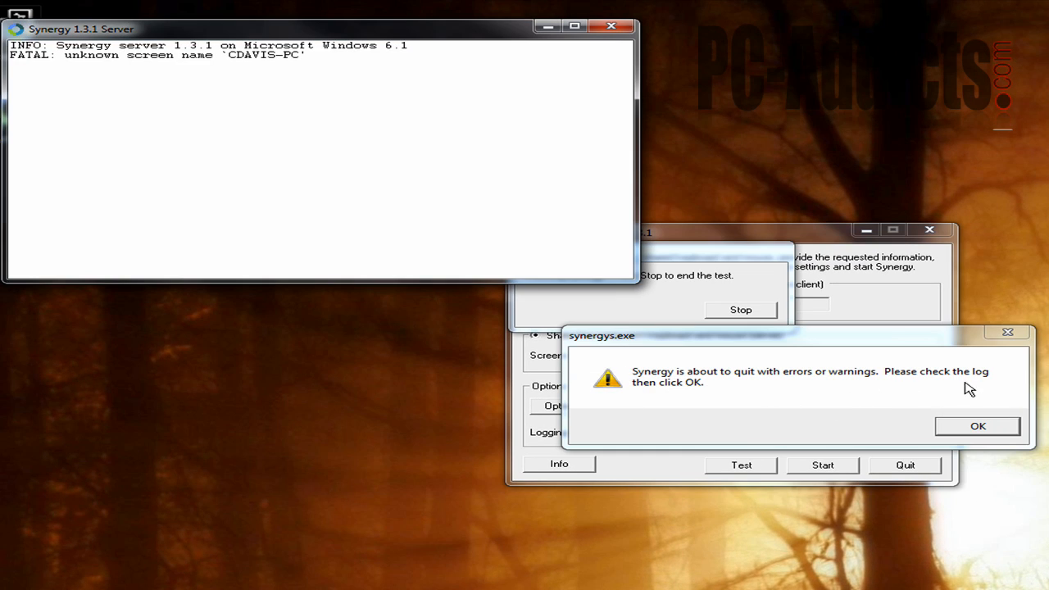
left_click(987, 433)
left_click(664, 356)
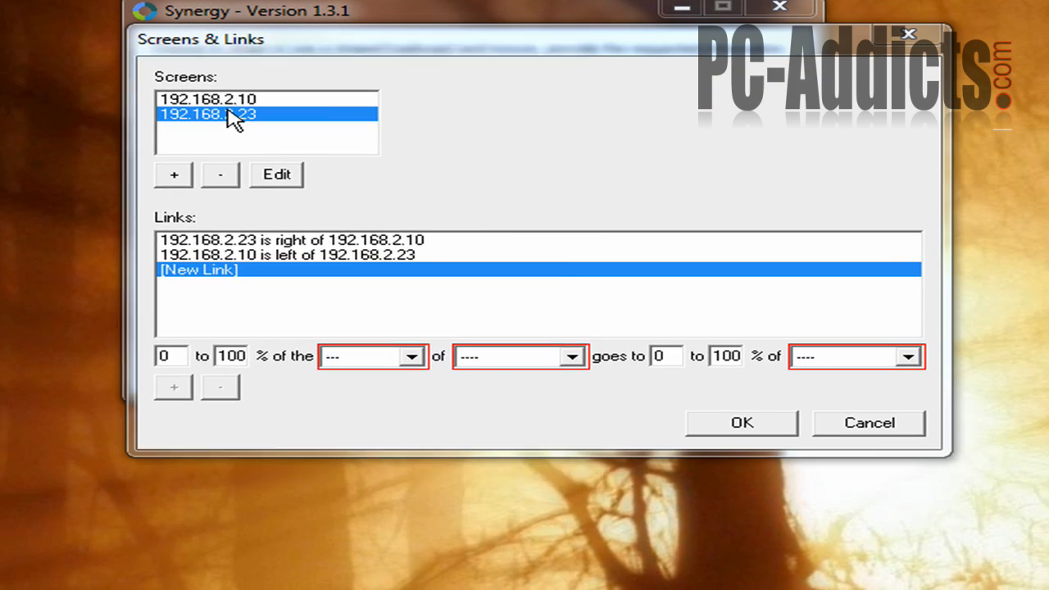
double_click(572, 301)
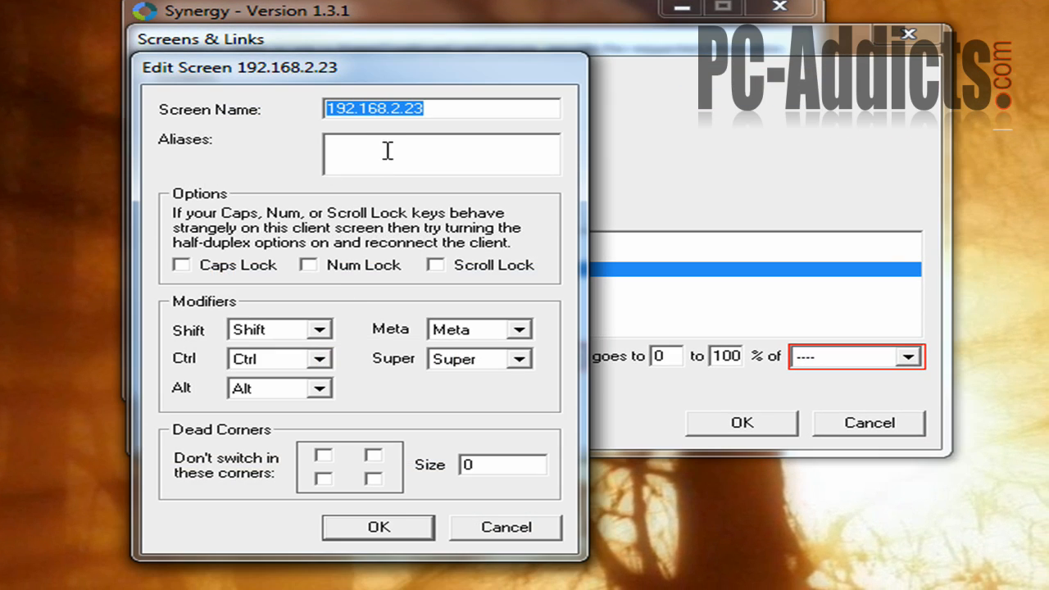
left_click(506, 526)
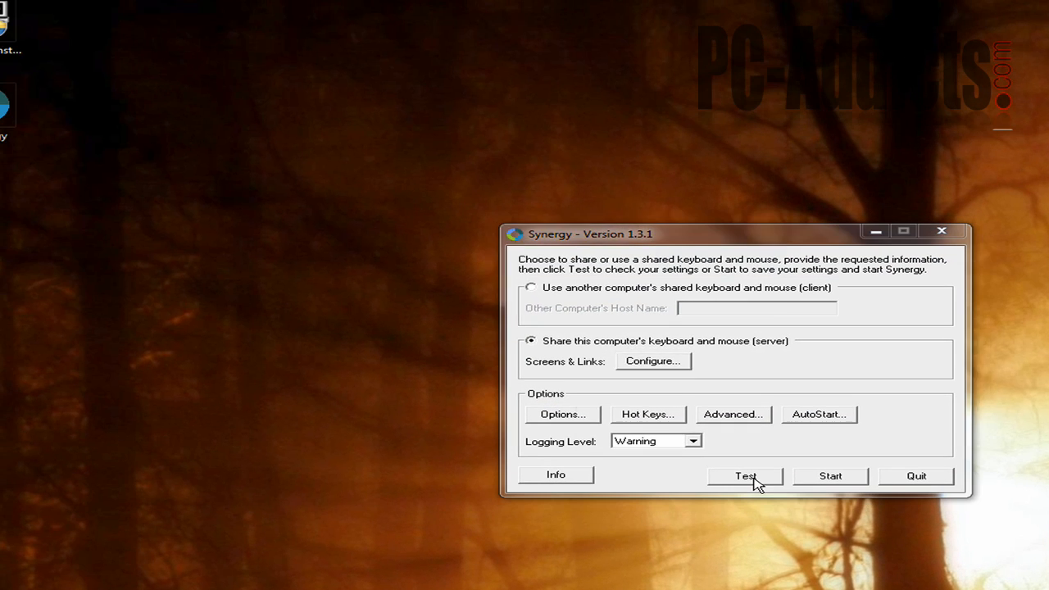
- Test the server setup once more, try to start the Synergy server, and dismiss the resulting dialogs
left_click(734, 462)
left_click(951, 437)
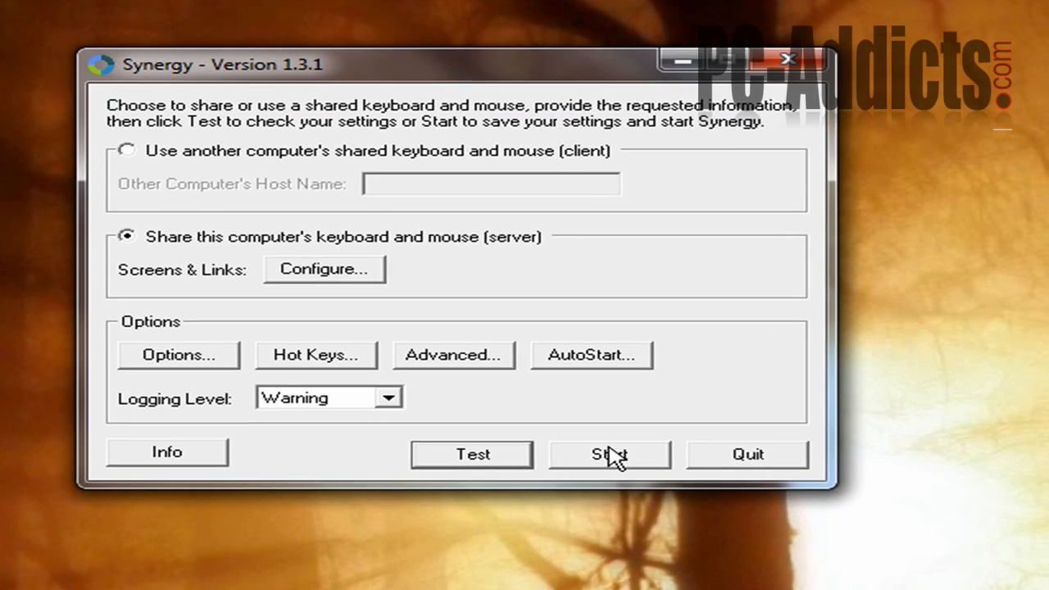
left_click(613, 457)
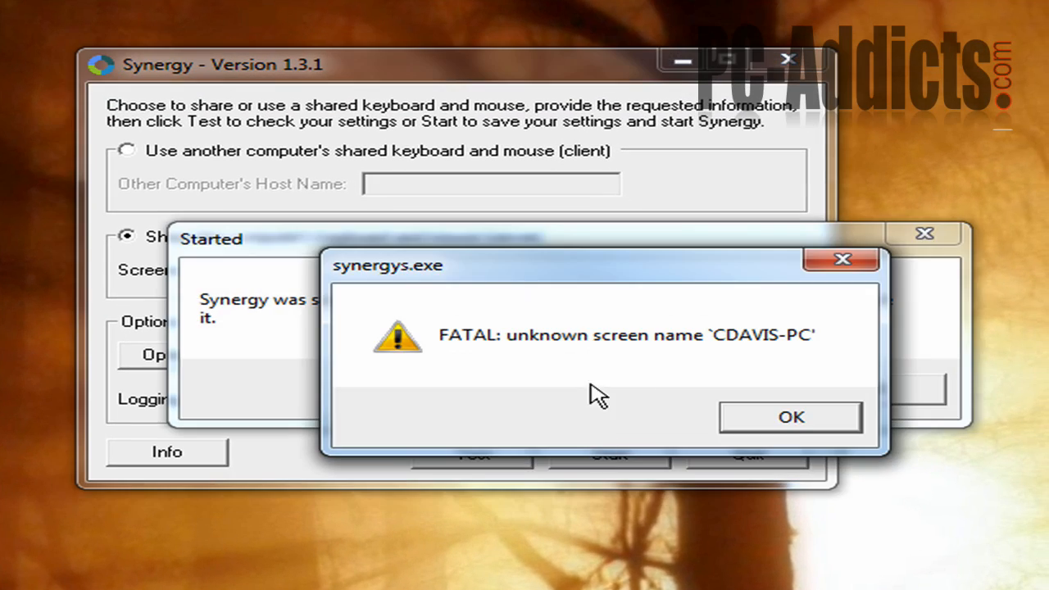
left_click(817, 413)
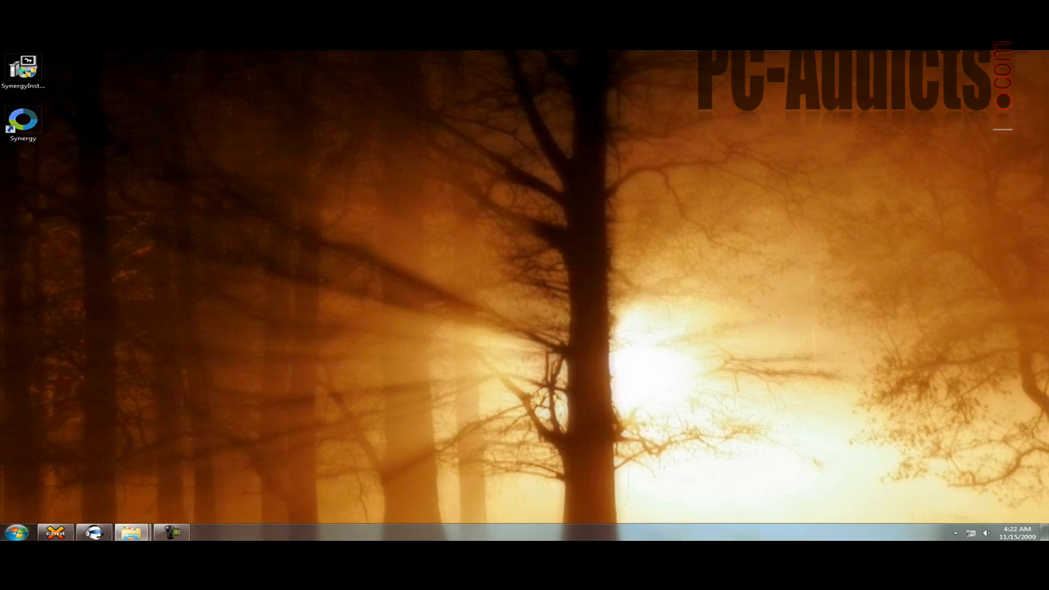
- Relaunch Synergy, move its window toward the middle of the desktop, and open the screens and links configuration
double_click(14, 120)
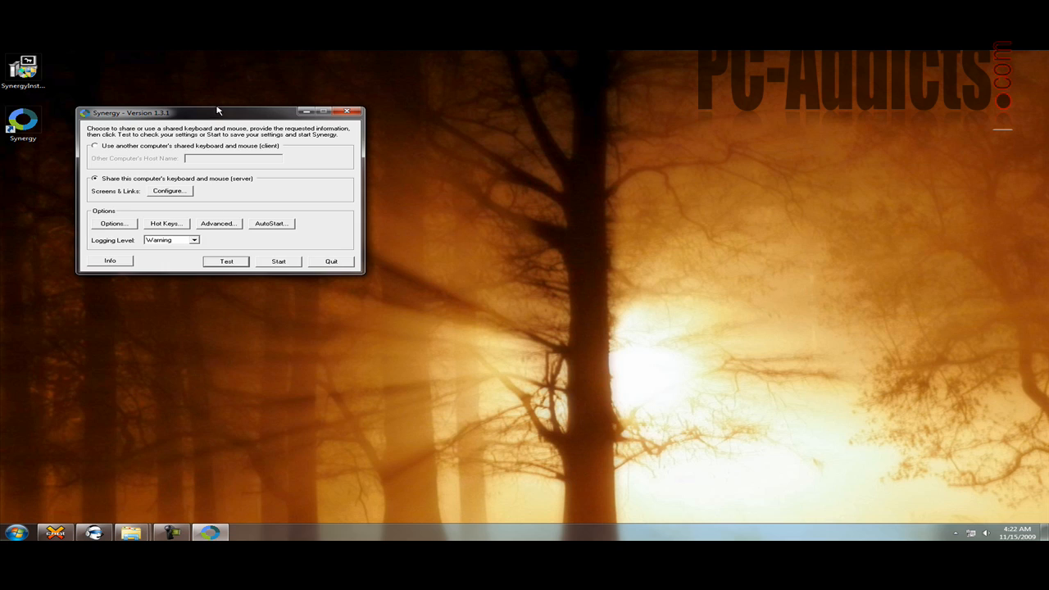
left_click_drag(217, 109, 403, 233)
left_click(329, 258)
- Review the settings of the 192.168.2.10 and 192.168.2.23 screens and close the configuration without changes
left_click(266, 218)
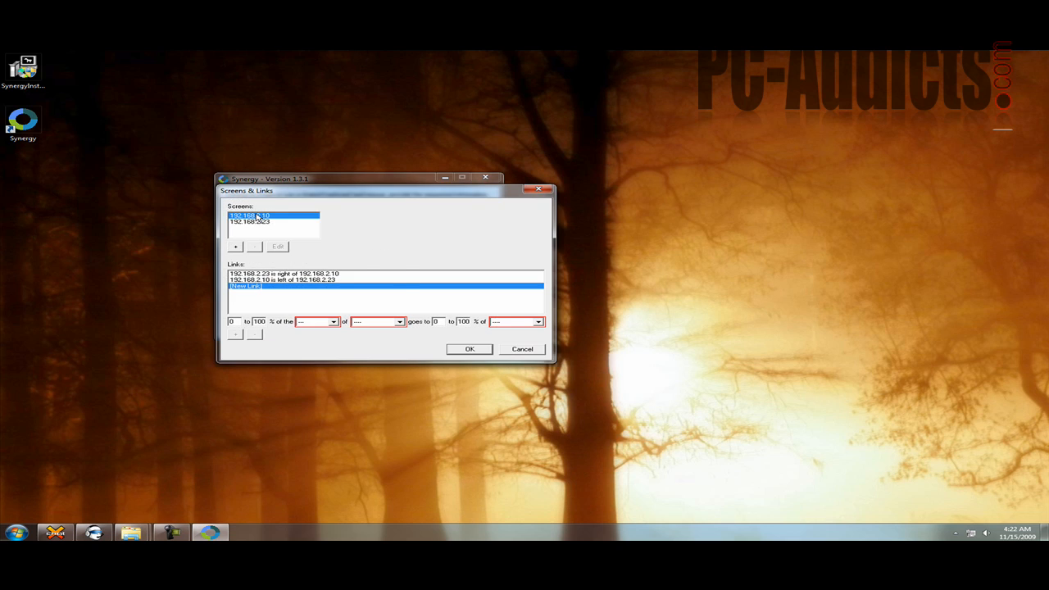
double_click(265, 218)
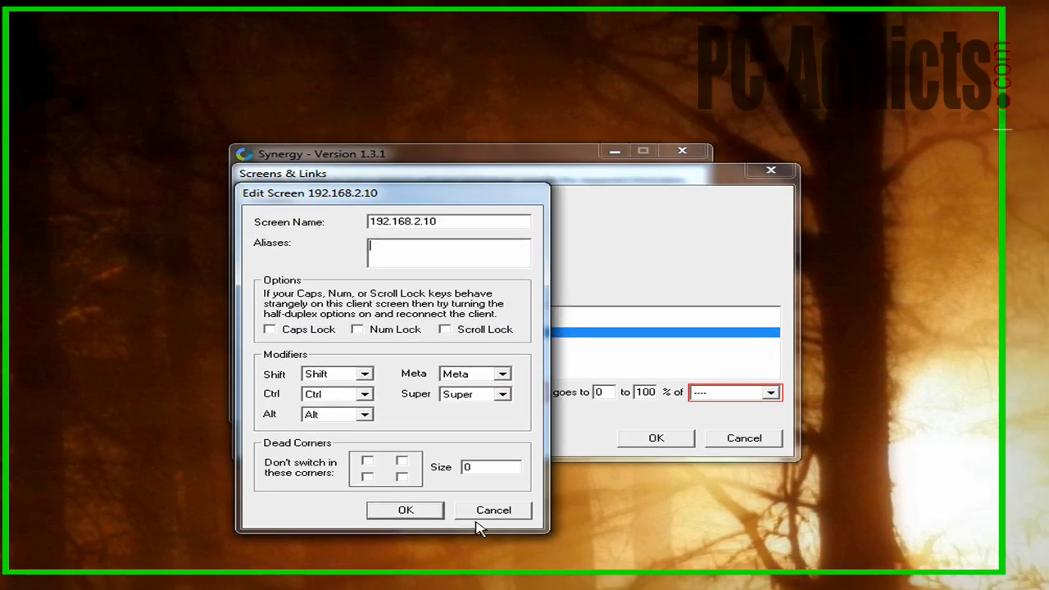
left_click(387, 407)
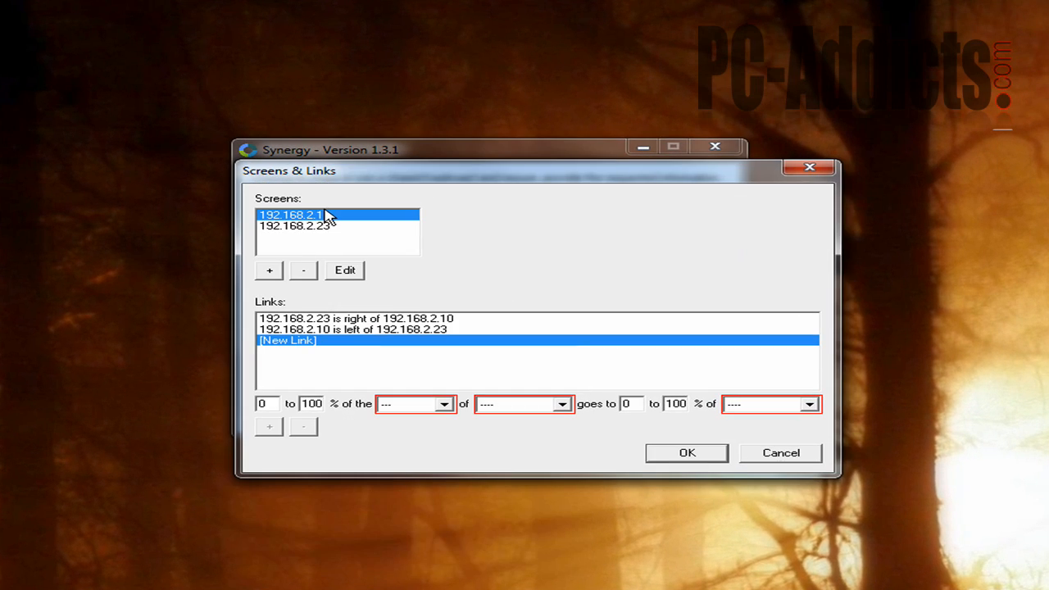
double_click(262, 223)
left_click(433, 266)
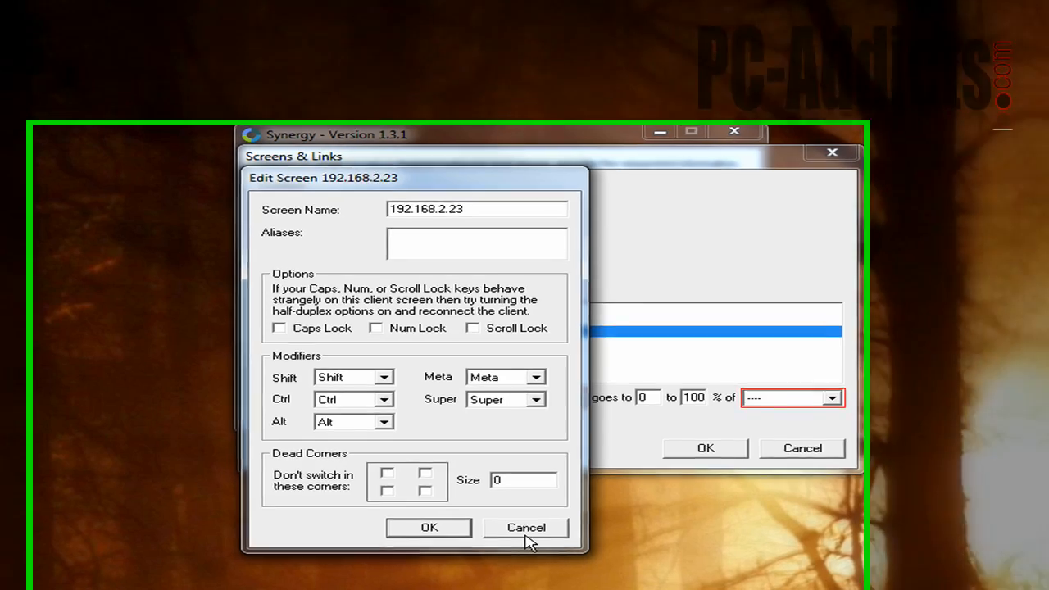
left_click(514, 530)
left_click(848, 406)
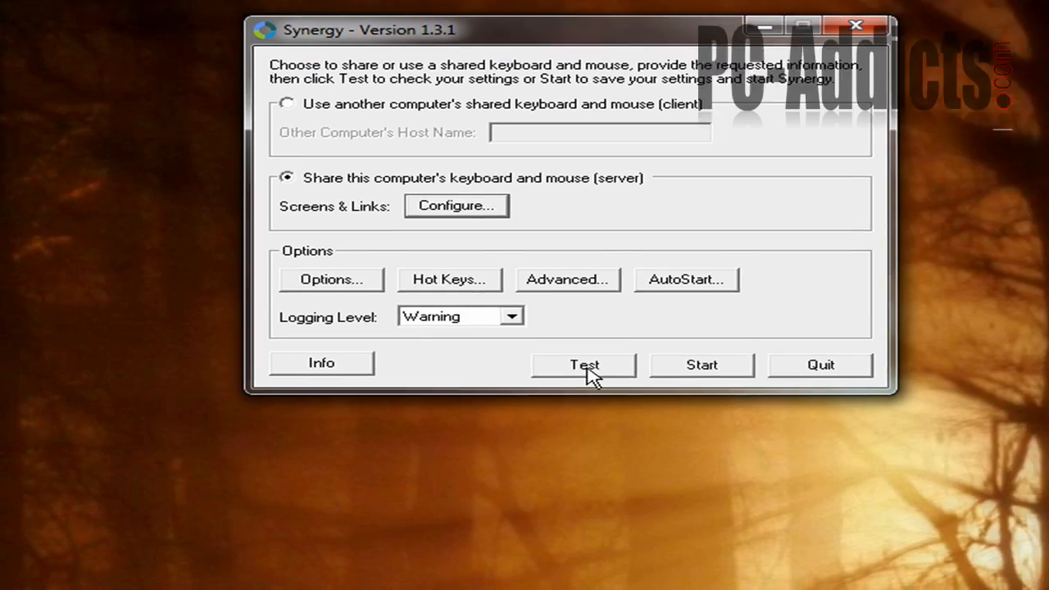
- Run the server test from the relaunched Synergy window and dismiss the resulting dialog
left_click(585, 366)
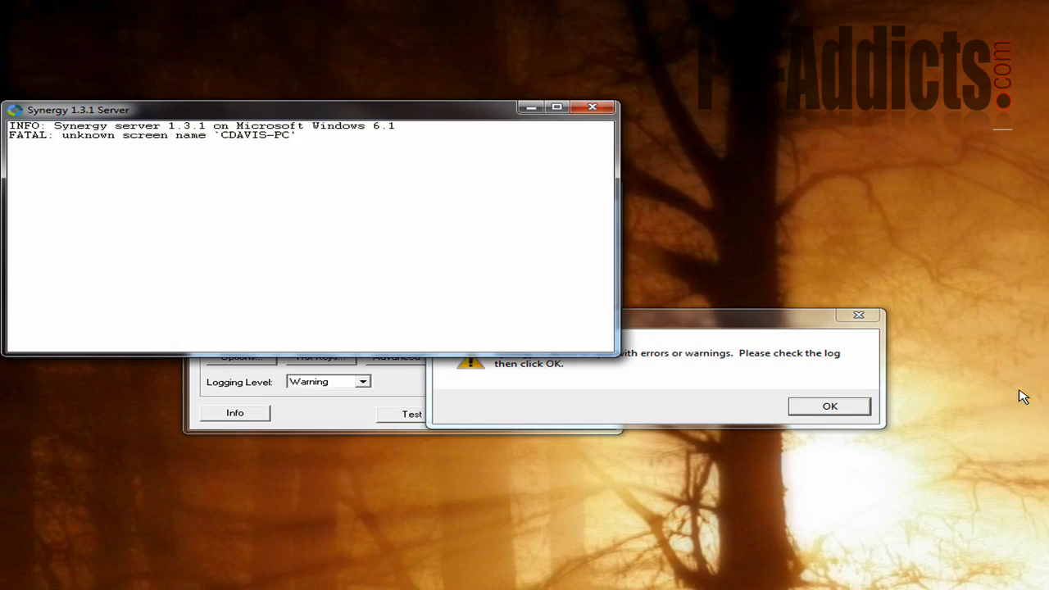
left_click(827, 408)
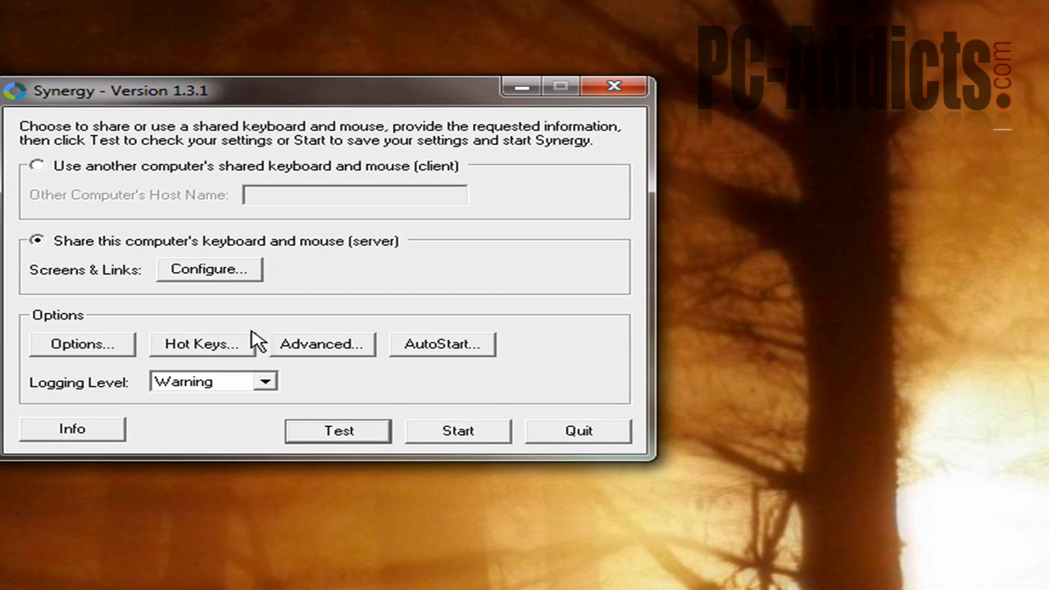
- Open the screens and links configuration and delete both existing links between 192.168.2.10 and 192.168.2.23
left_click(212, 269)
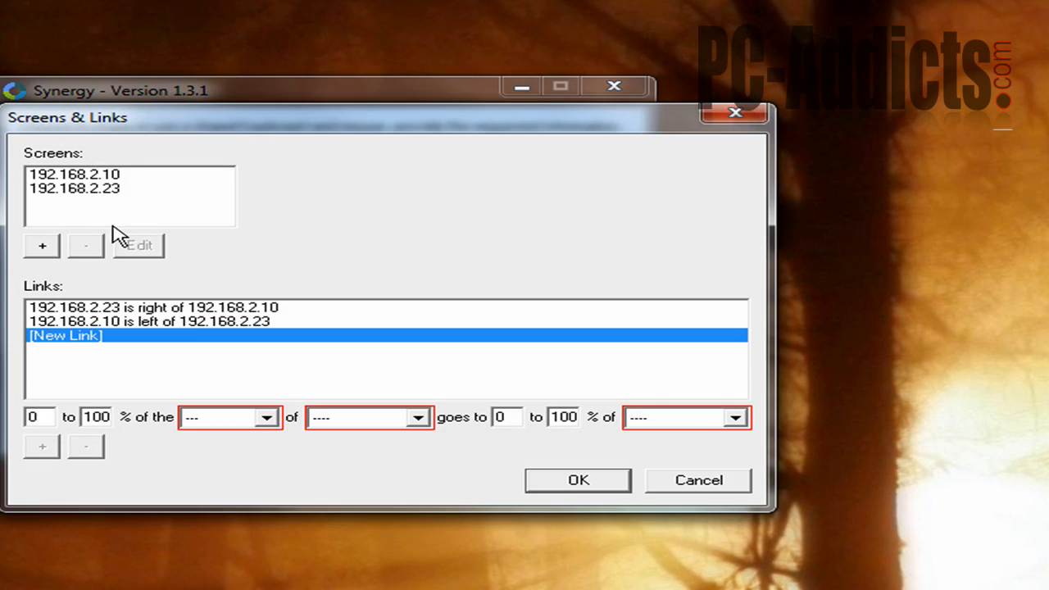
left_click(192, 319)
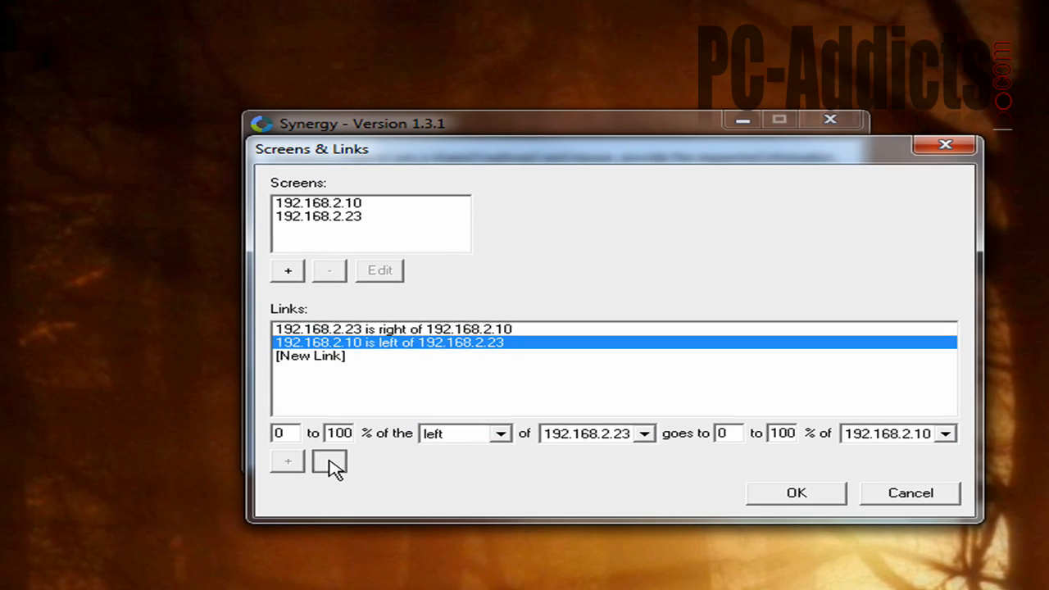
left_click(113, 447)
left_click(336, 462)
- Add a link so that 0 to 100% of the right of 192.168.2.10 goes to 192.168.2.23
left_click(468, 439)
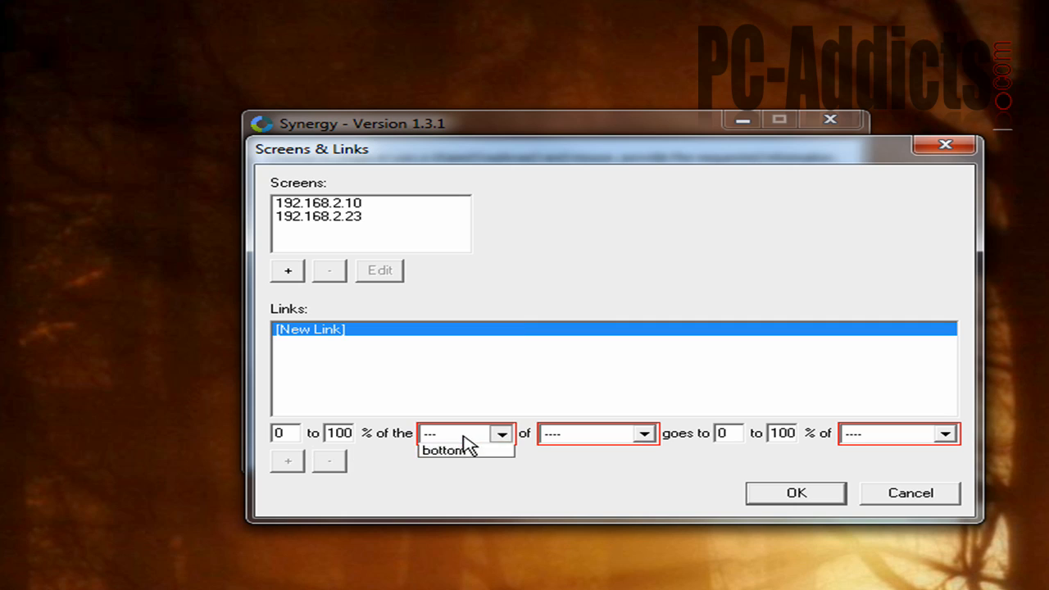
left_click(478, 480)
left_click(573, 433)
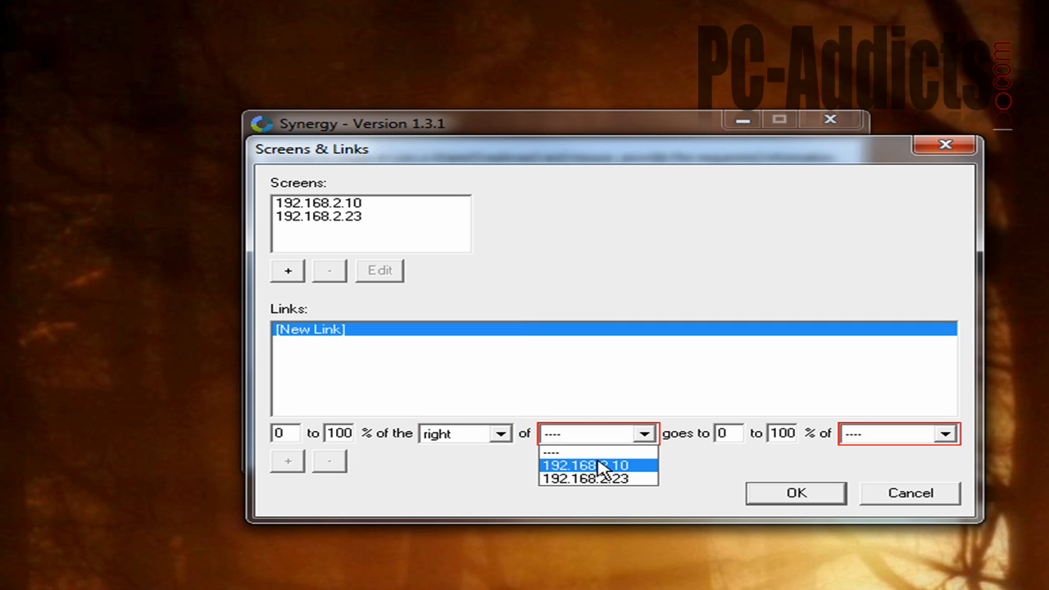
left_click(604, 464)
left_click(862, 435)
left_click(868, 476)
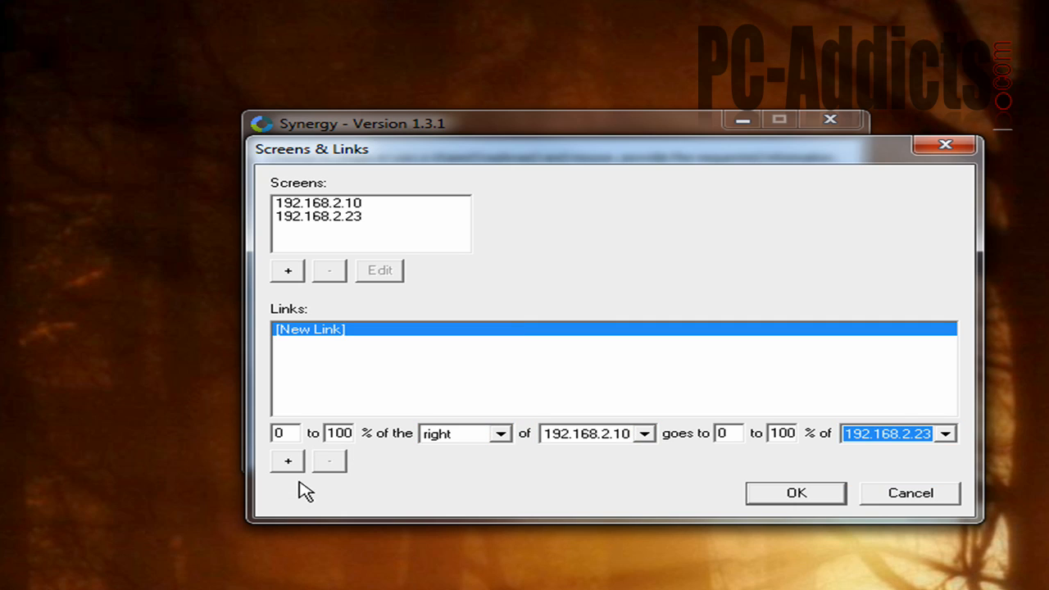
left_click(288, 460)
- Add a link from the left of 192.168.2.23 to 192.168.2.10 and accept the screens and links configuration
left_click(429, 442)
left_click(446, 466)
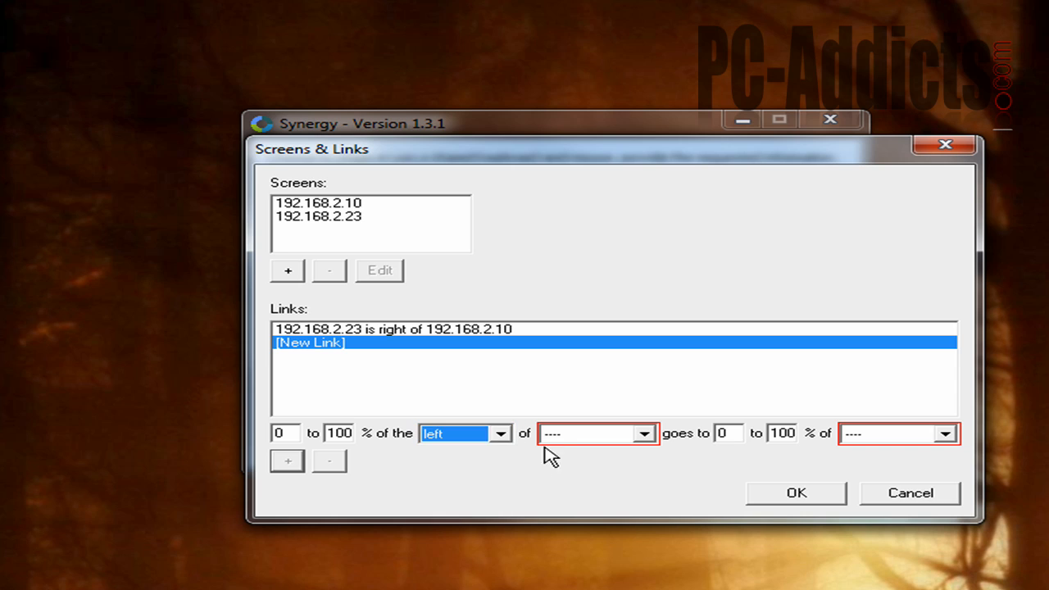
left_click(573, 432)
left_click(573, 482)
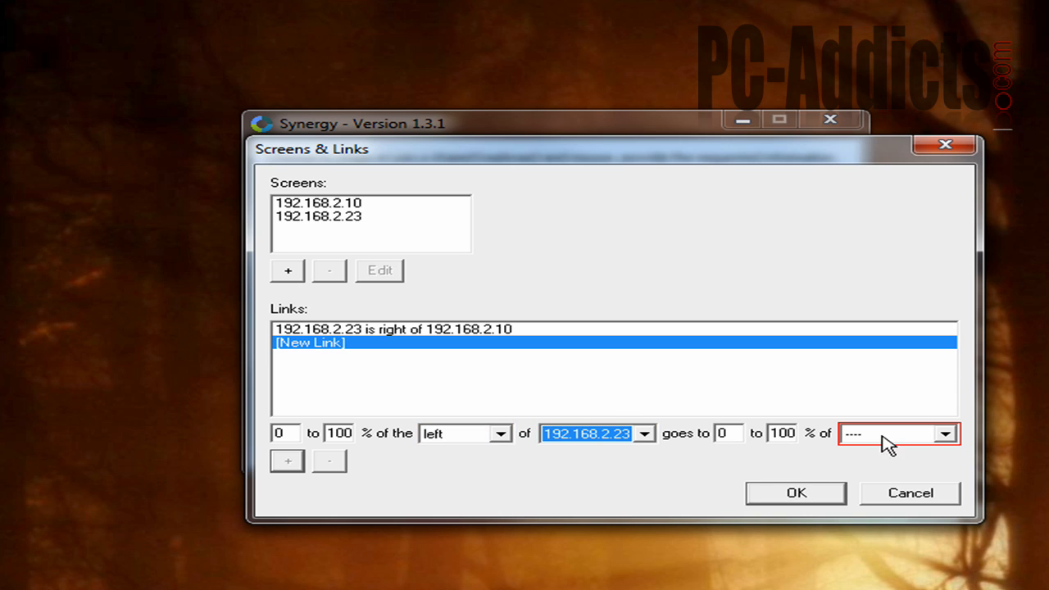
left_click(882, 438)
left_click(881, 465)
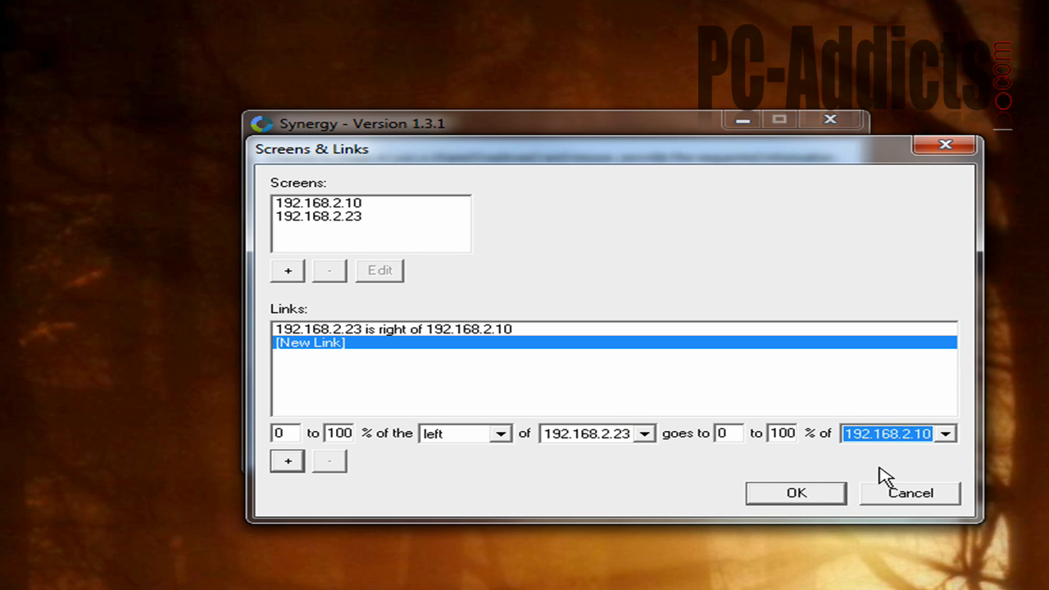
left_click(284, 460)
left_click(804, 498)
- Test the server with the recreated links, examine the fatal line in the log, and dismiss the warning
left_click(567, 446)
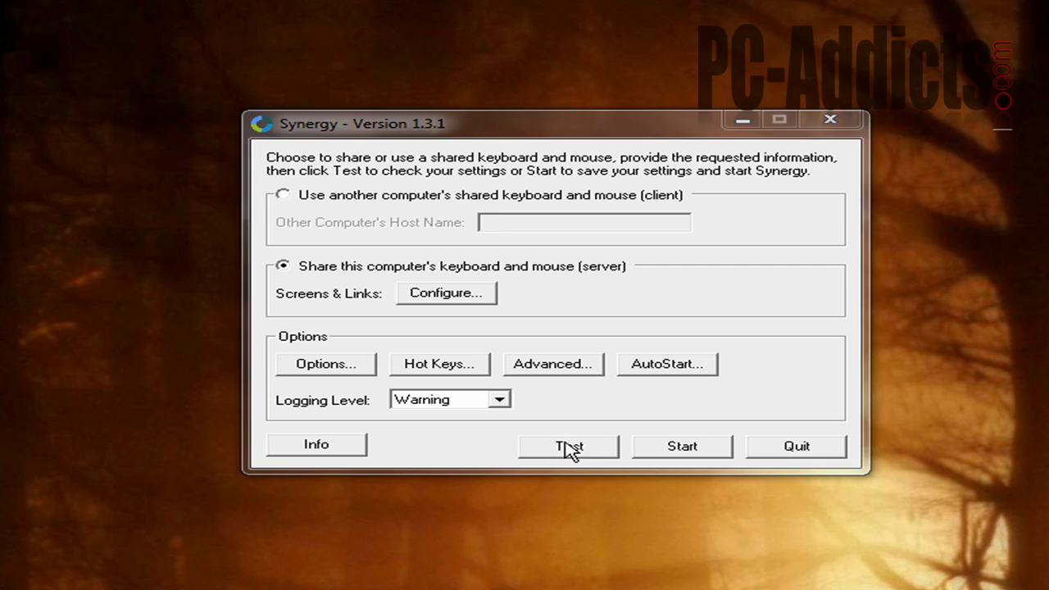
left_click_drag(163, 66, 480, 71)
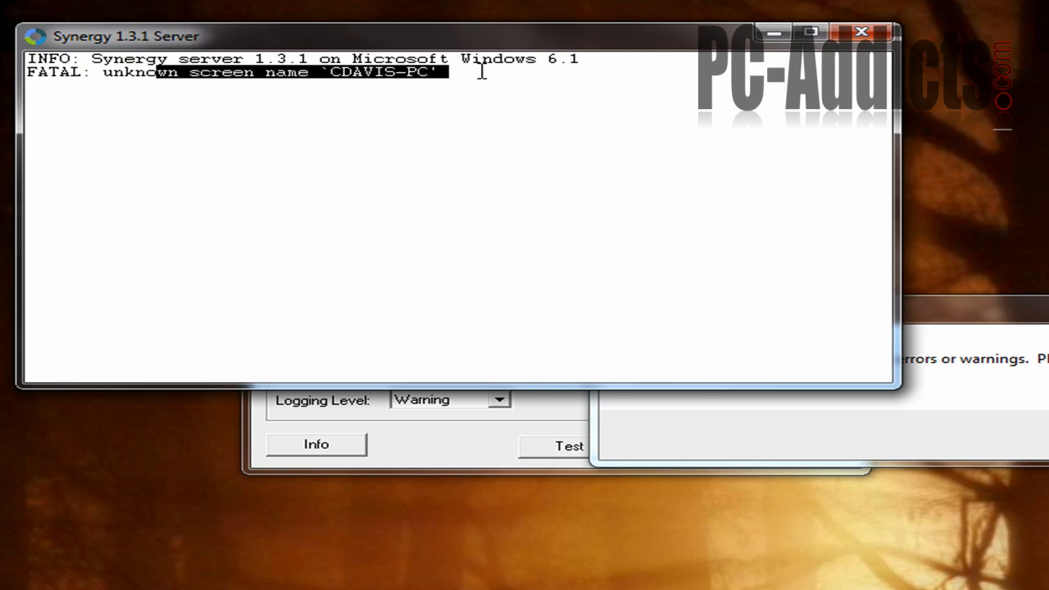
right_click(480, 71)
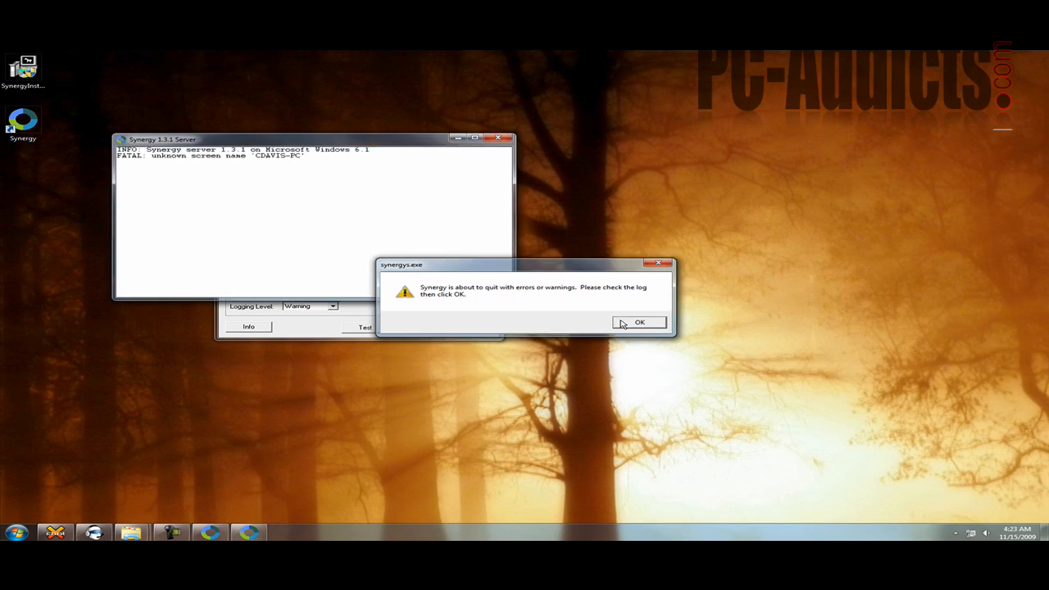
left_click(624, 322)
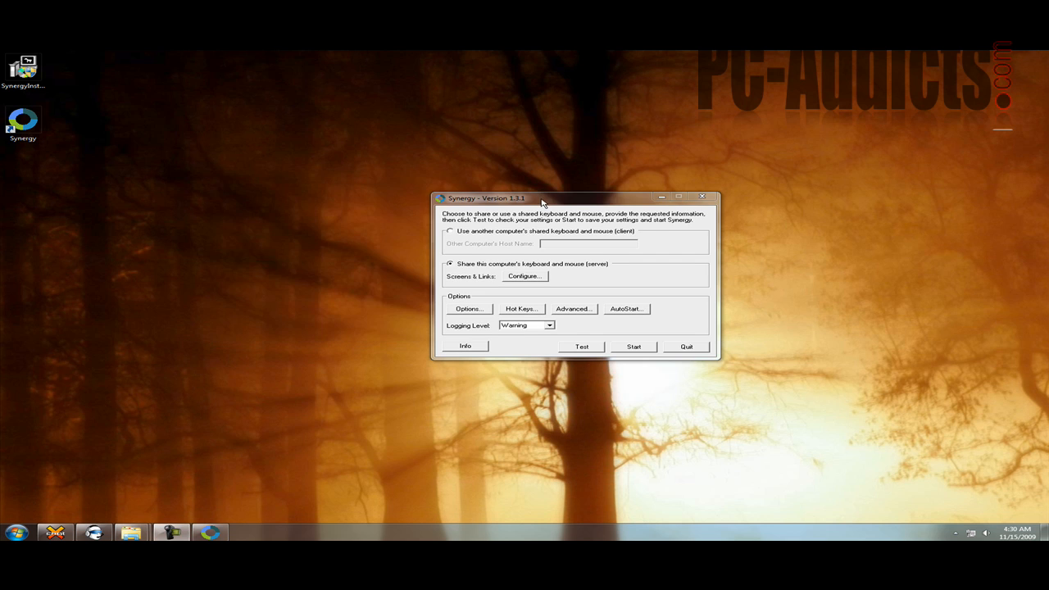
- Set the server's screen name to 192.168.2.10 in the advanced options, keeping port 24800, and confirm
left_click_drag(541, 201, 420, 173)
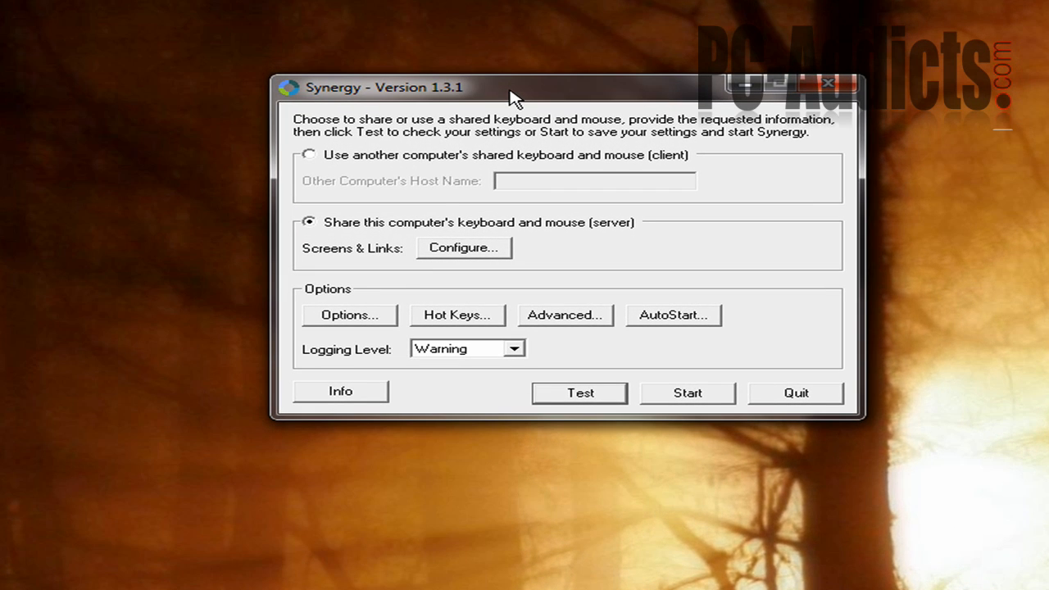
left_click(579, 320)
left_click_drag(521, 181, 404, 187)
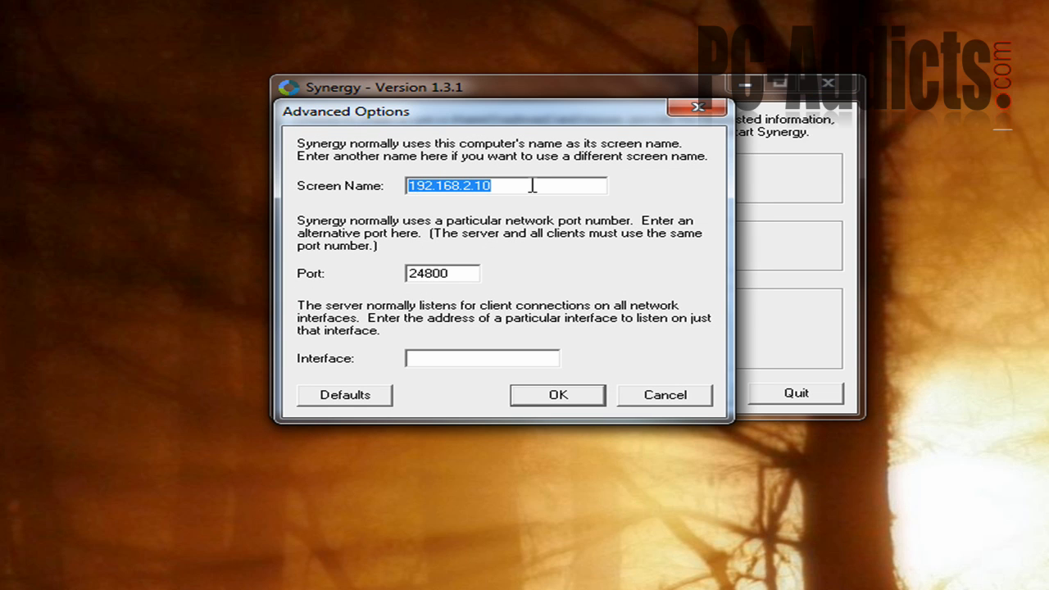
left_click_drag(533, 187, 405, 189)
left_click_drag(532, 187, 407, 190)
left_click_drag(473, 127, 429, 166)
left_click_drag(463, 225, 300, 218)
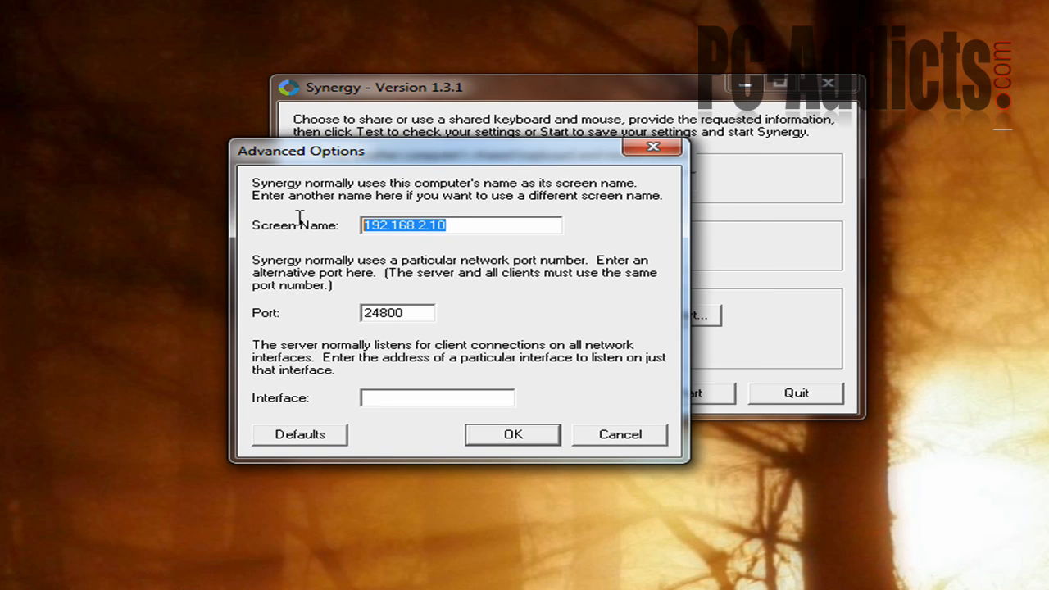
type("Chr")
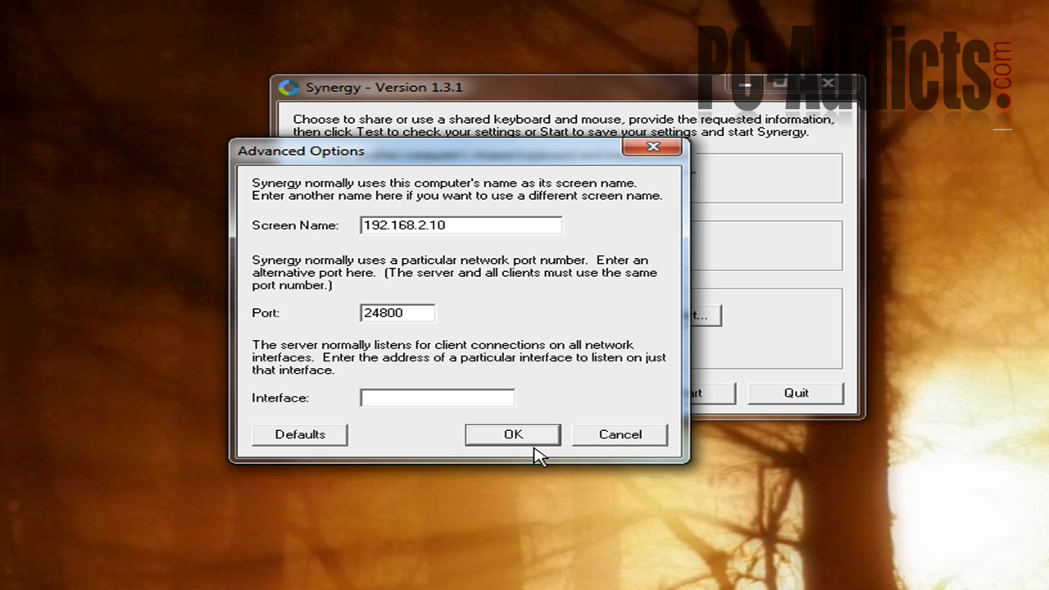
left_click_drag(446, 226, 430, 215)
left_click(532, 442)
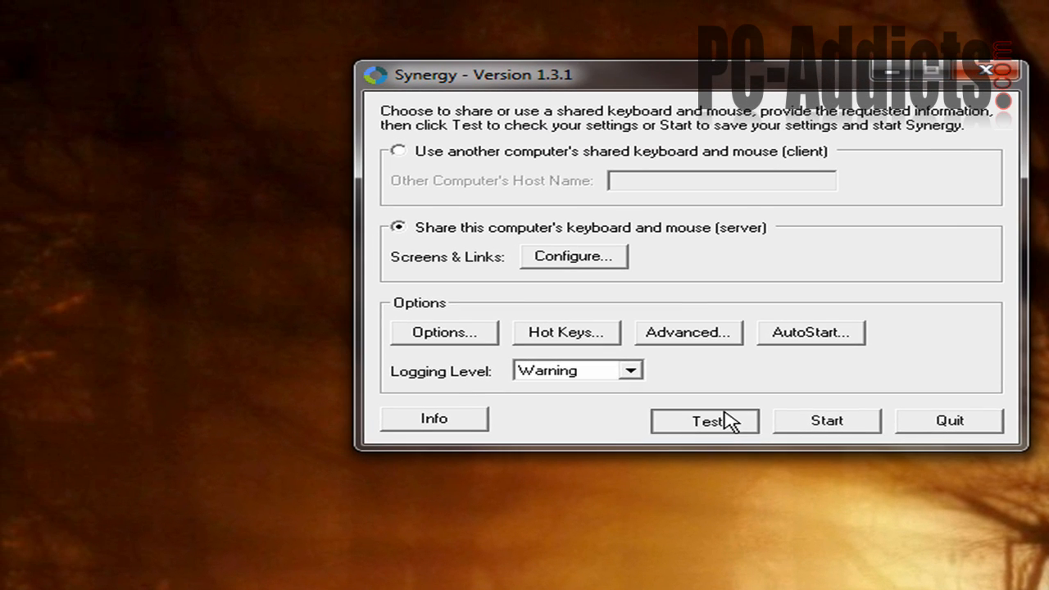
- Test the server with its new screen name, check the client connection in the log, and stop the test
left_click(493, 359)
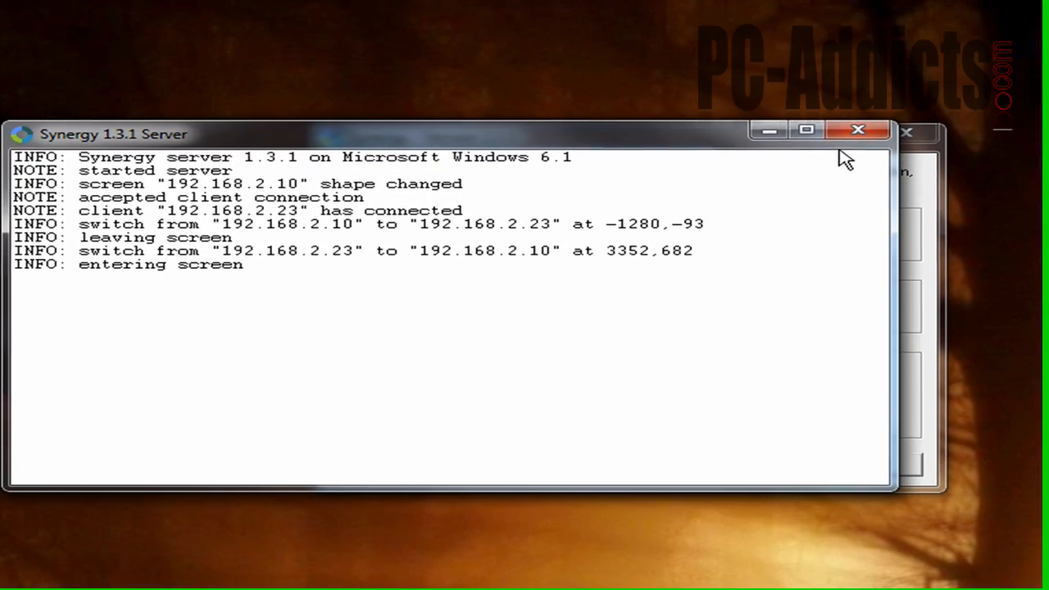
left_click(451, 151)
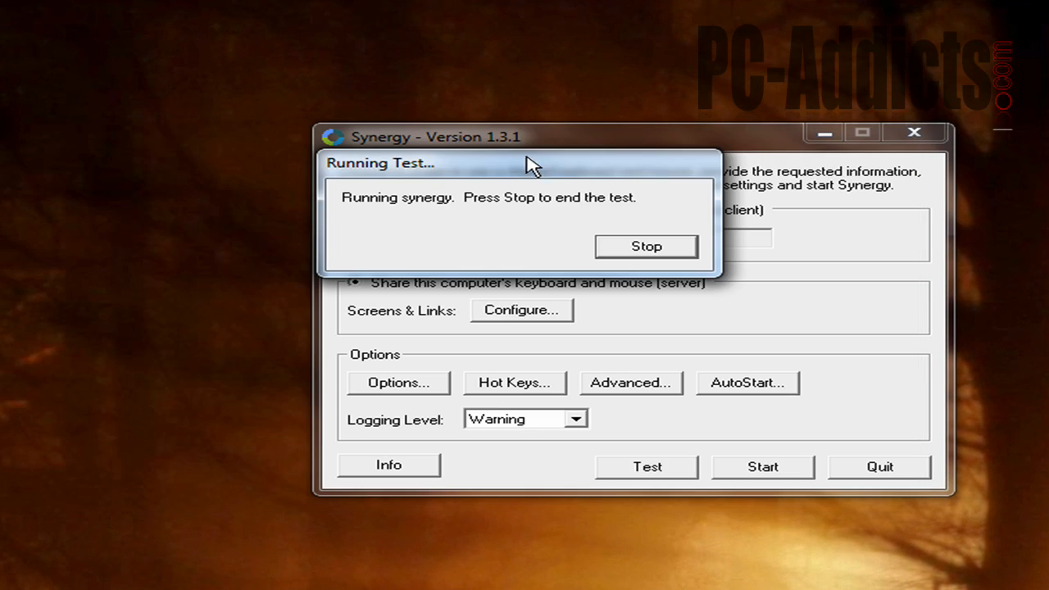
left_click(657, 251)
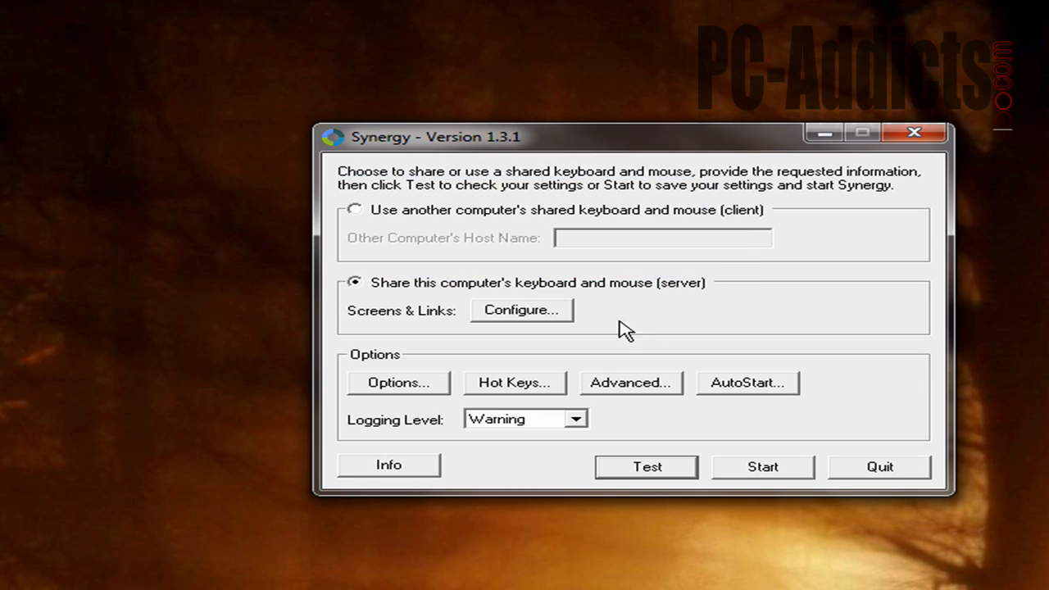
- Reopen the screens and links configuration, review the 192.168.2.10 screen's name and settings, and leave them without changes
left_click_drag(618, 138, 559, 179)
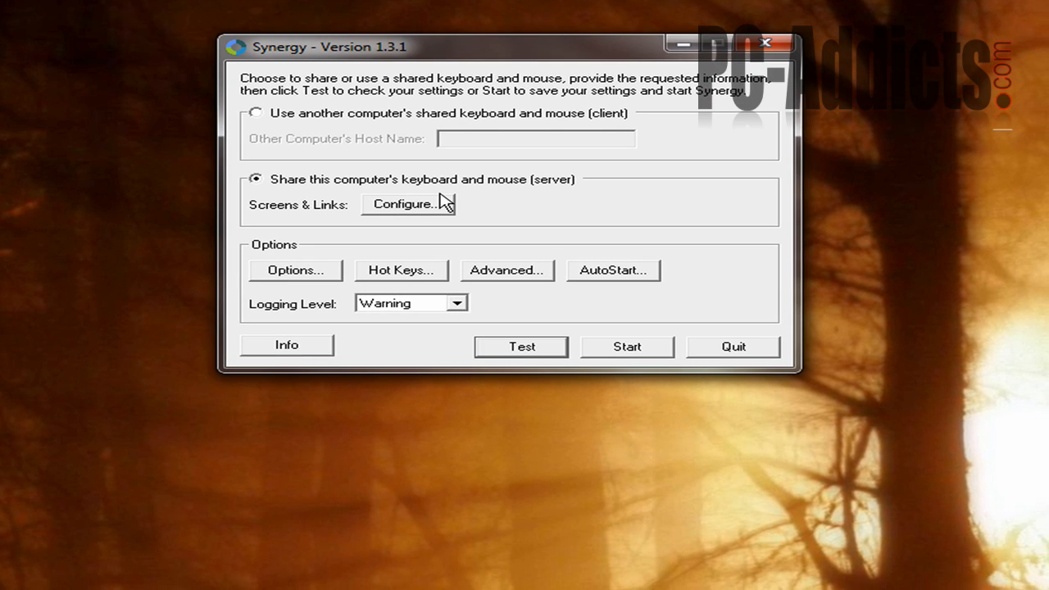
left_click(403, 205)
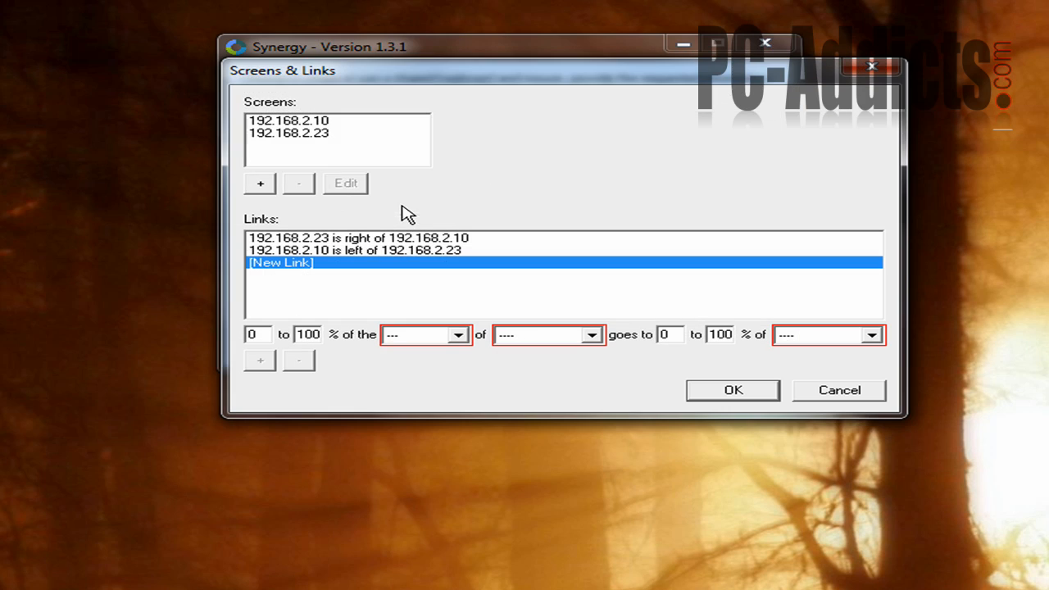
left_click(302, 120)
left_click(298, 133)
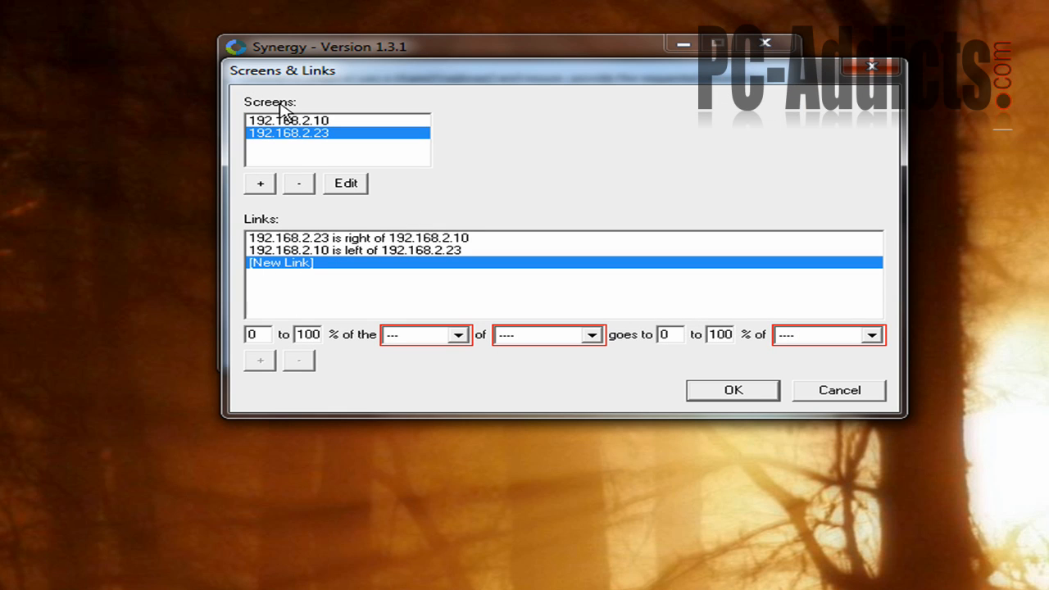
left_click(296, 122)
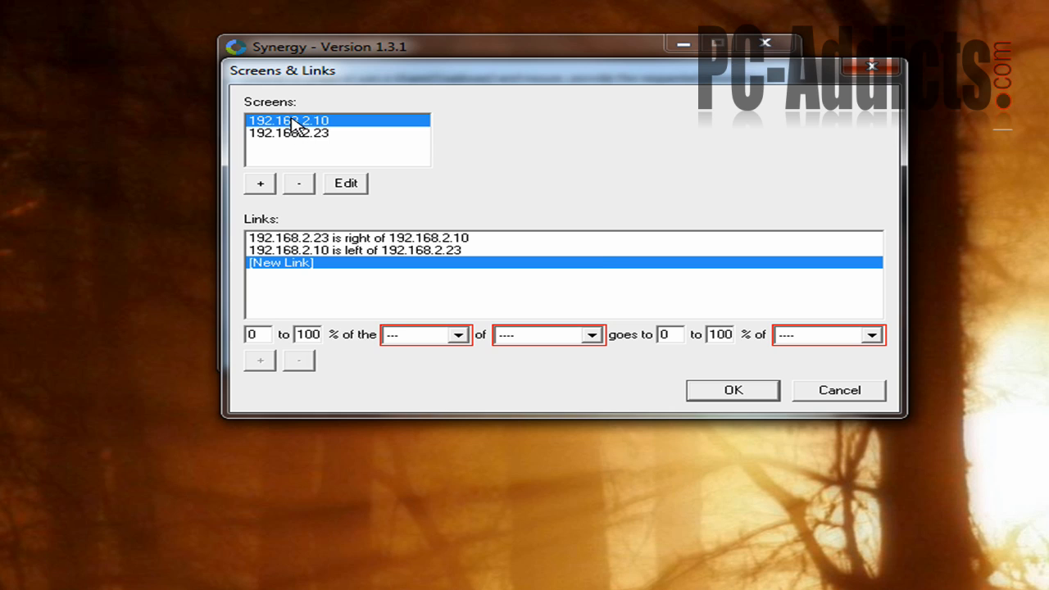
double_click(292, 123)
left_click_drag(330, 105, 207, 141)
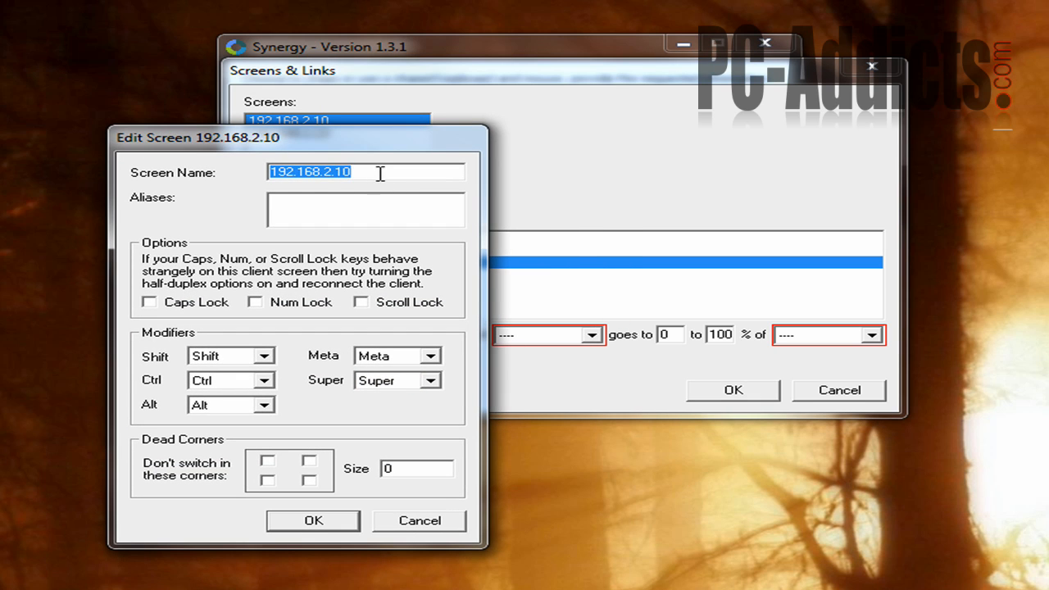
left_click_drag(380, 173, 266, 170)
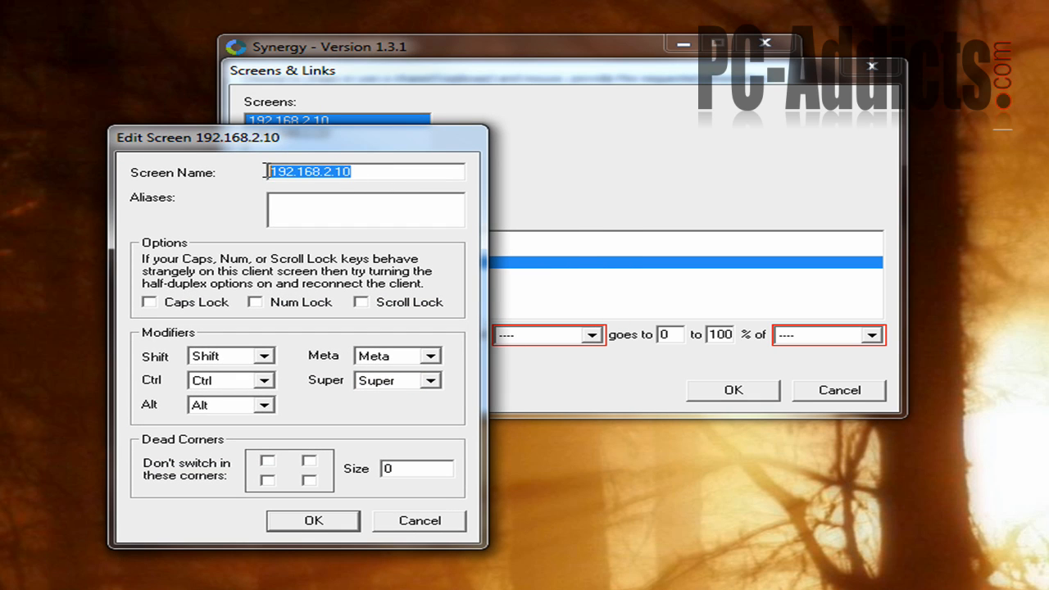
left_click(434, 528)
- Examine the right and left links defined between the 192.168.2.10 and 192.168.2.23 screens
left_click(363, 242)
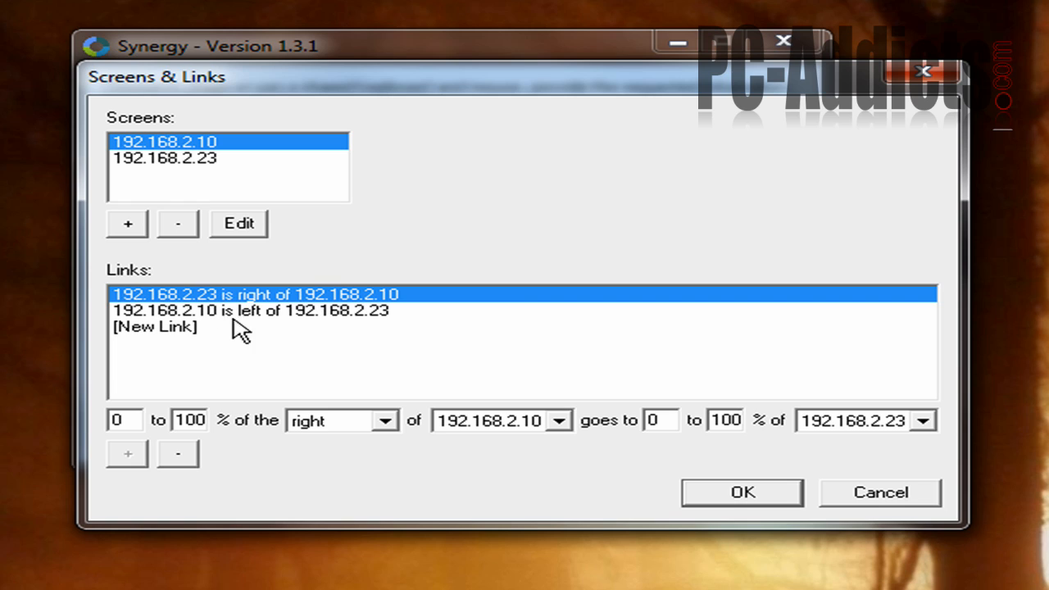
left_click(276, 308)
left_click(267, 296)
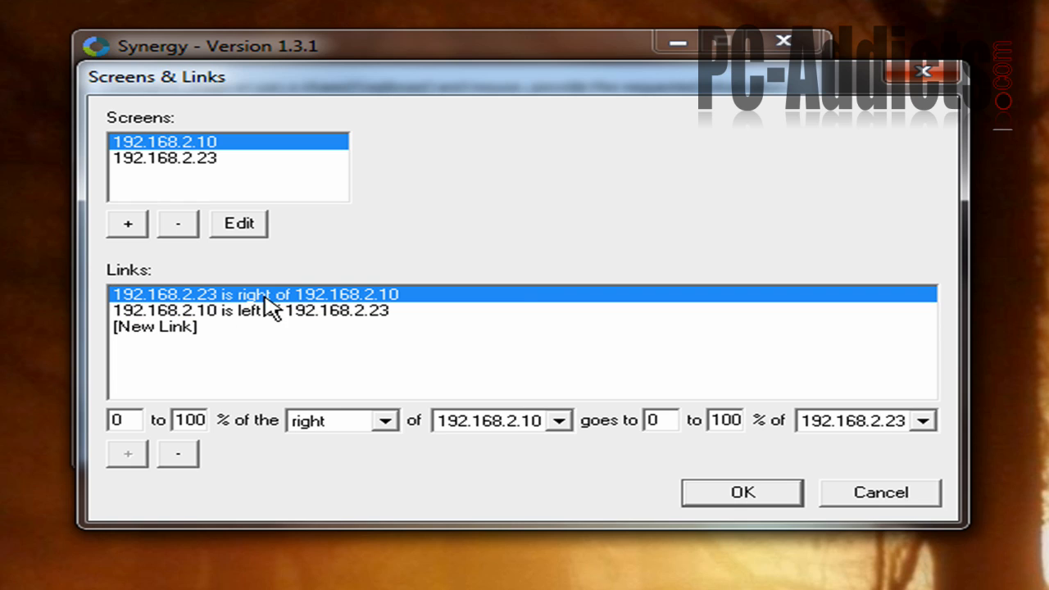